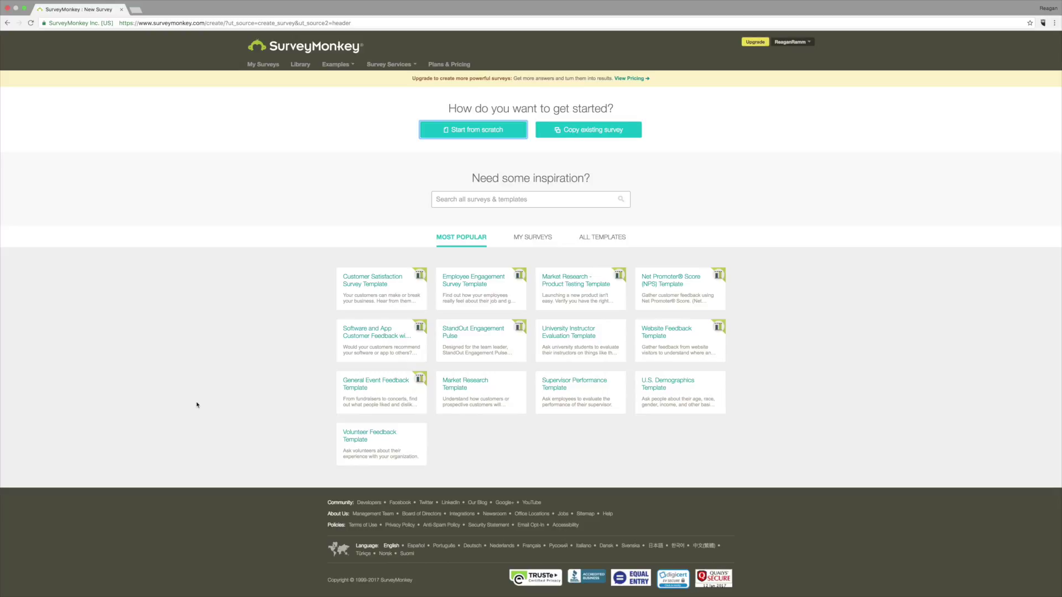
- Choose 'Start from scratch' on the Create Survey page to begin a new survey
key("XF86AudioMute")
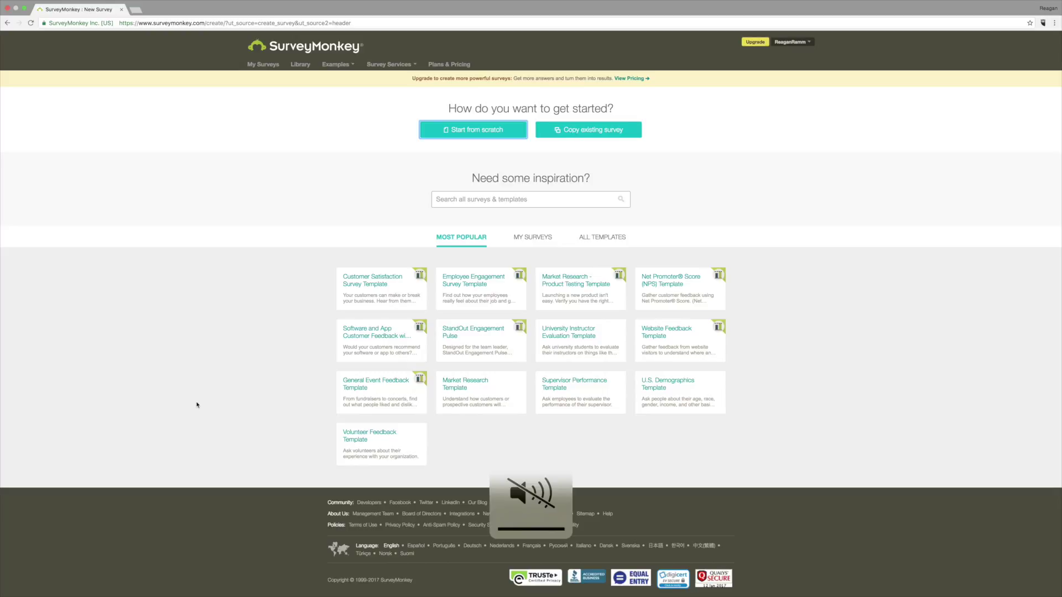
key("XF86AudioMute")
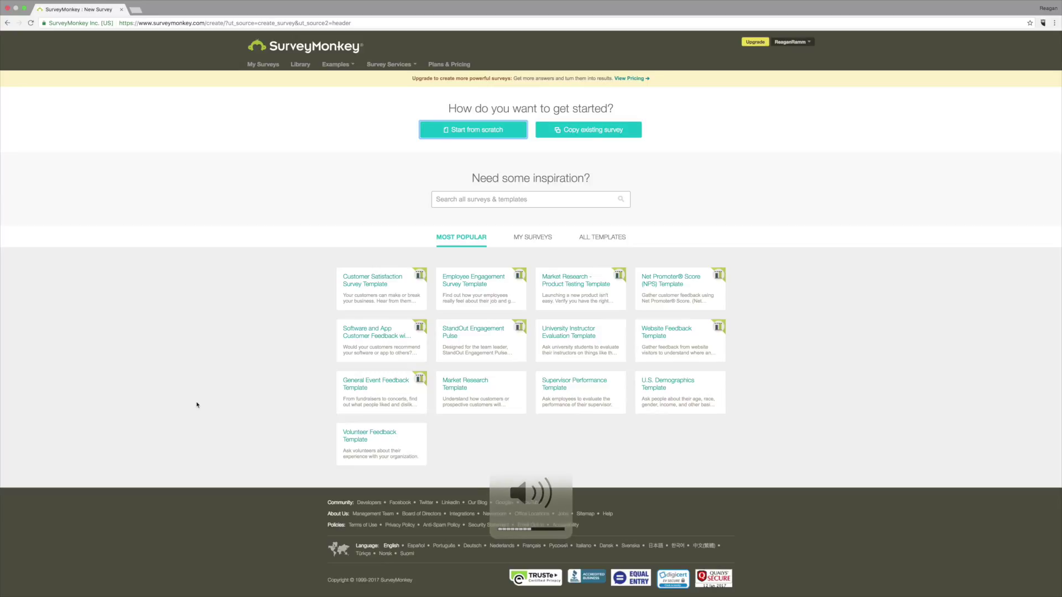
key("XF86AudioMute")
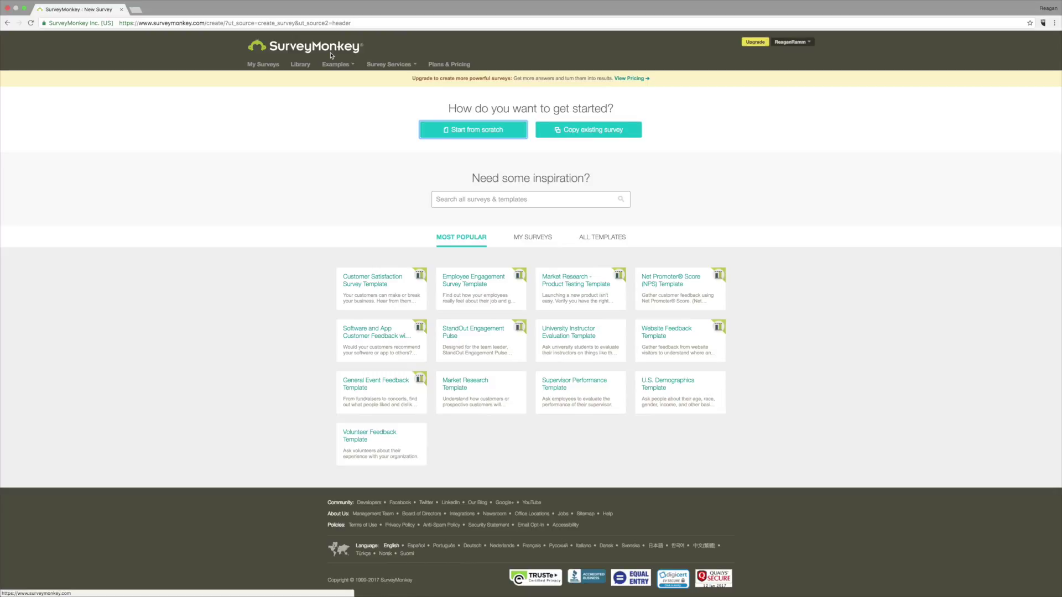
left_click(465, 131)
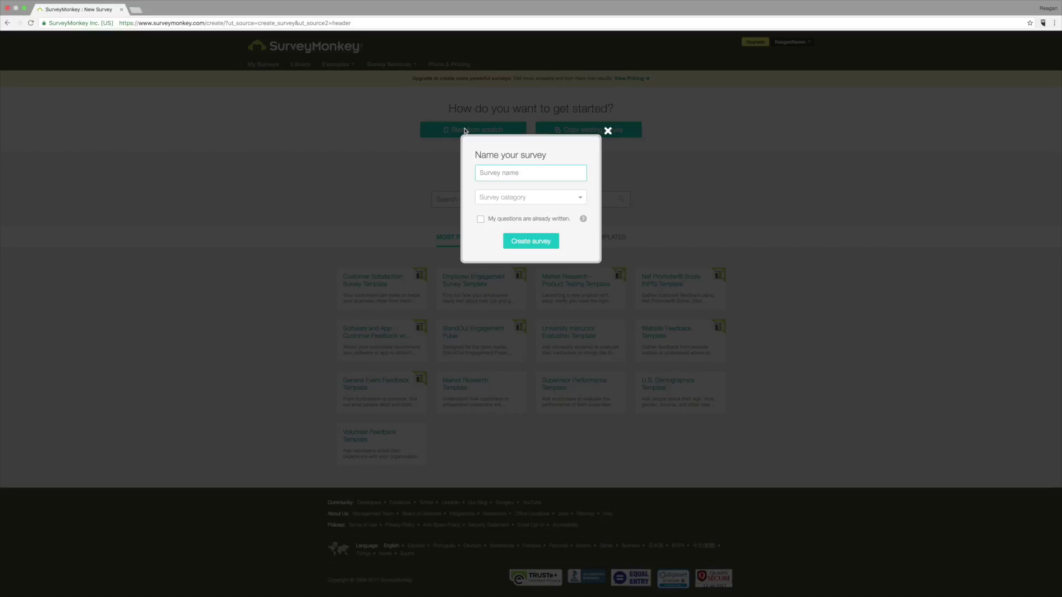
- Create the survey 'Reader Survey for Audio' in the Customer Feedback category
type("Reader Survey for Audio")
left_click(570, 201)
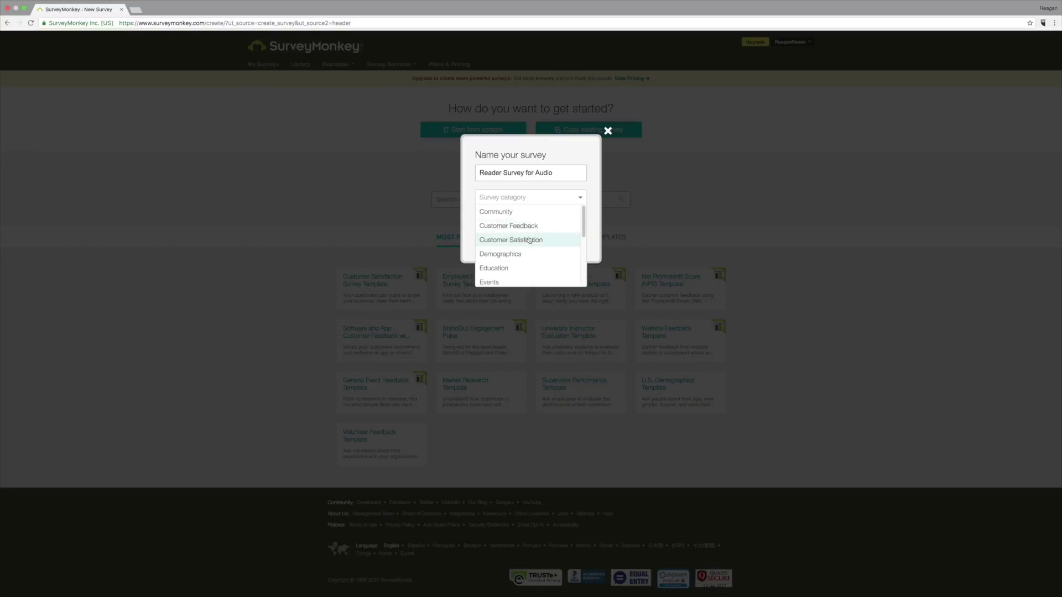
left_click(544, 227)
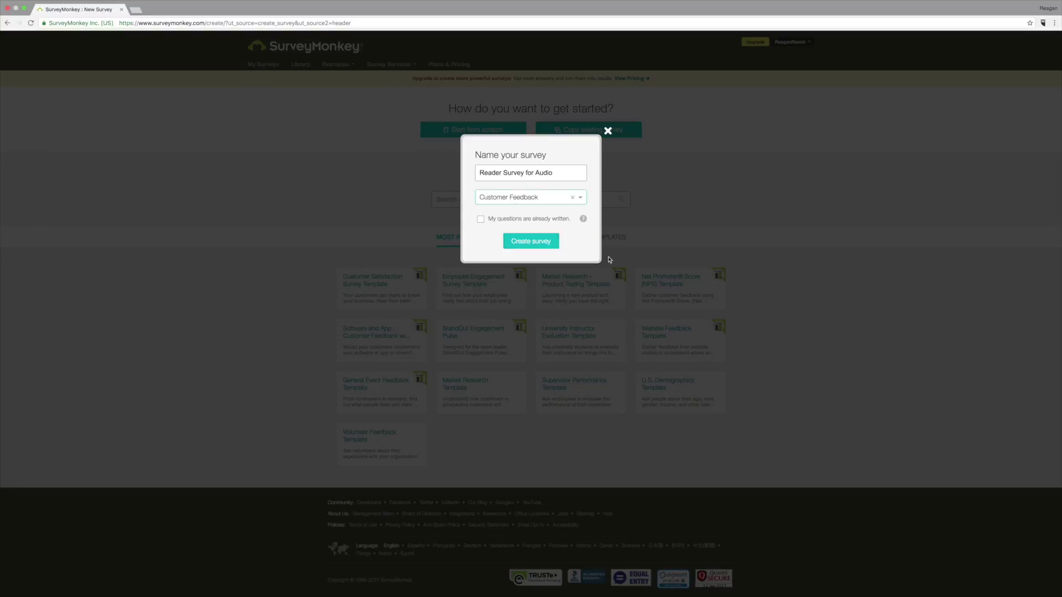
left_click(534, 246)
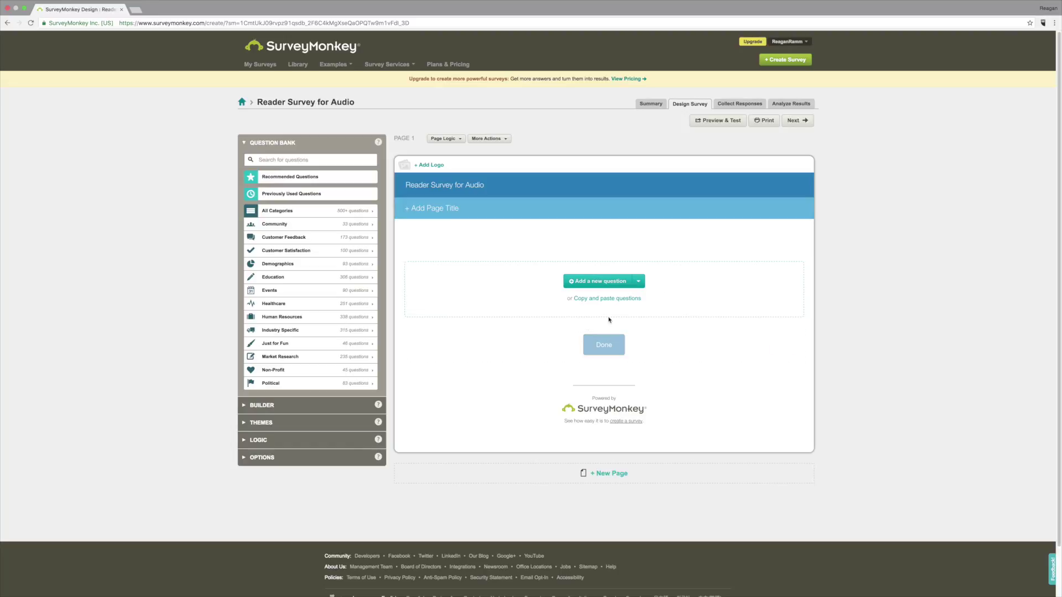
left_click(240, 423)
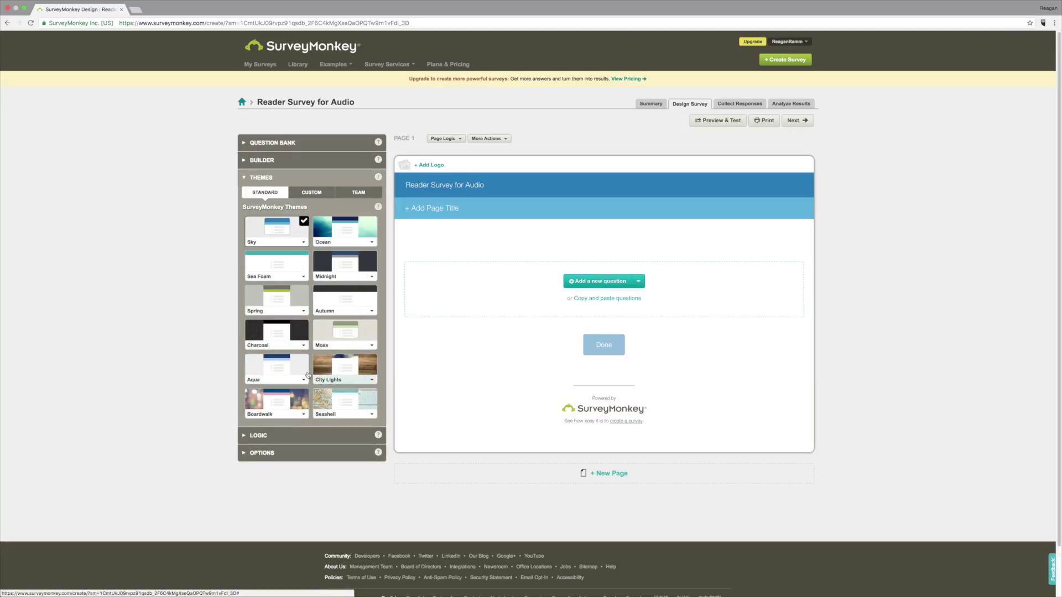
- Apply the Sea Foam theme to the survey after briefly trying Spring
left_click(290, 299)
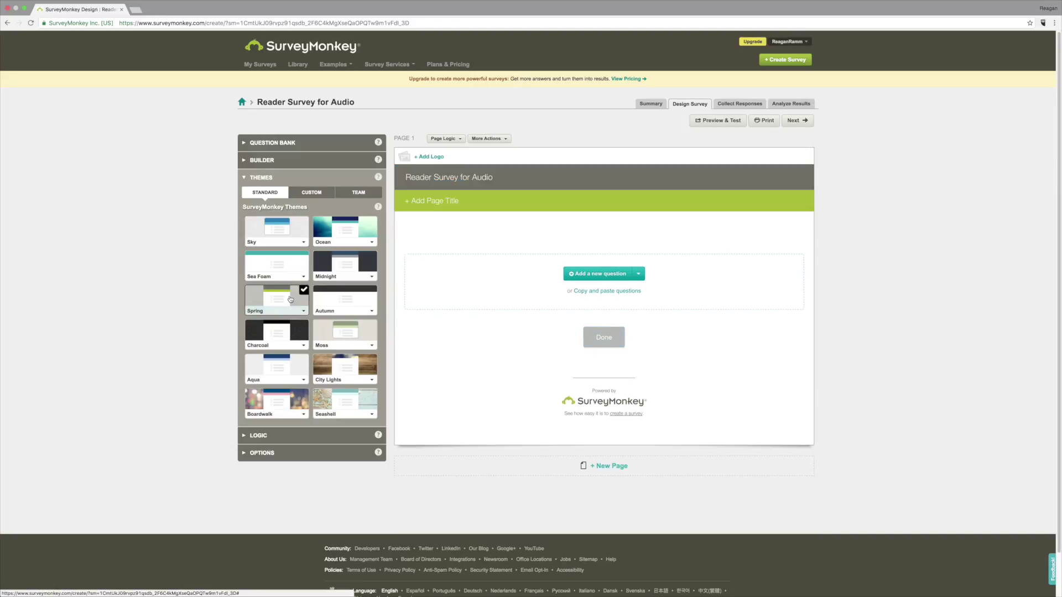
left_click(272, 266)
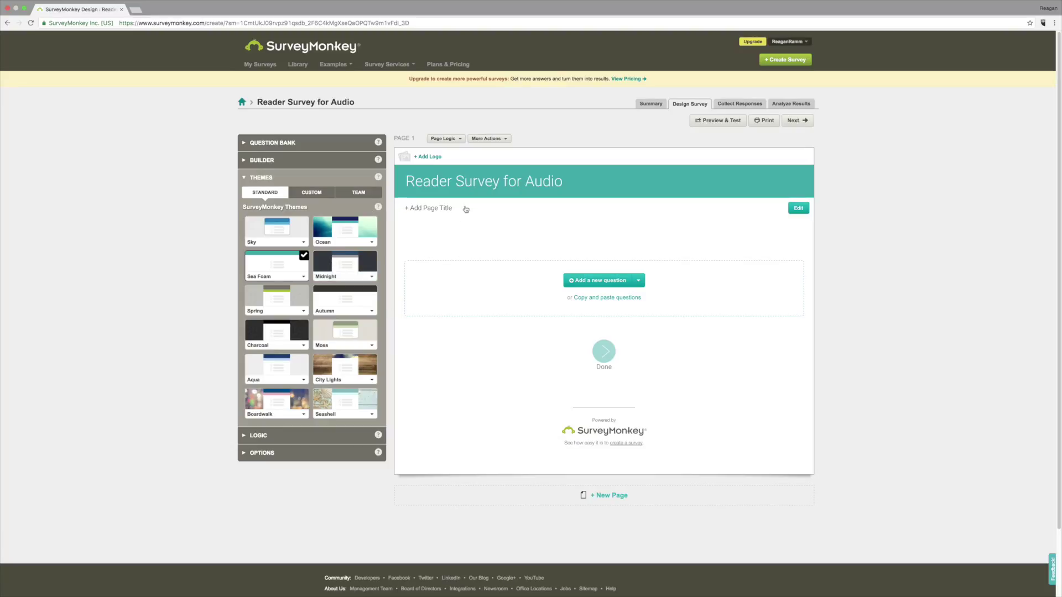
- Give page 1 the title 'I Would Like To Get To Know You Better' and a description asking for honest answers
left_click(436, 209)
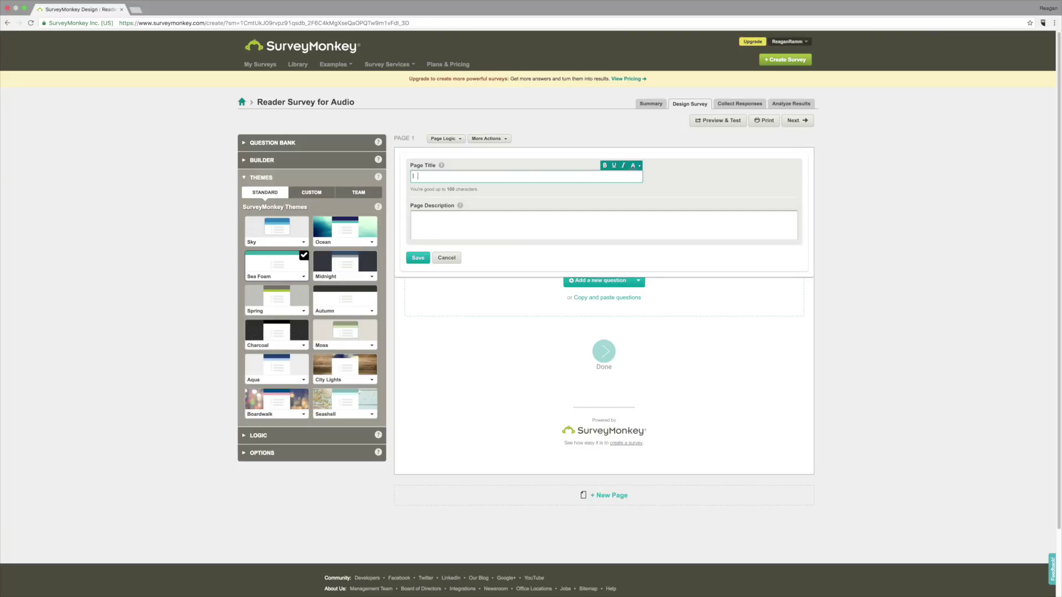
type("I Would Like To Get To Know You Better!")
left_click(480, 223)
type("Pl")
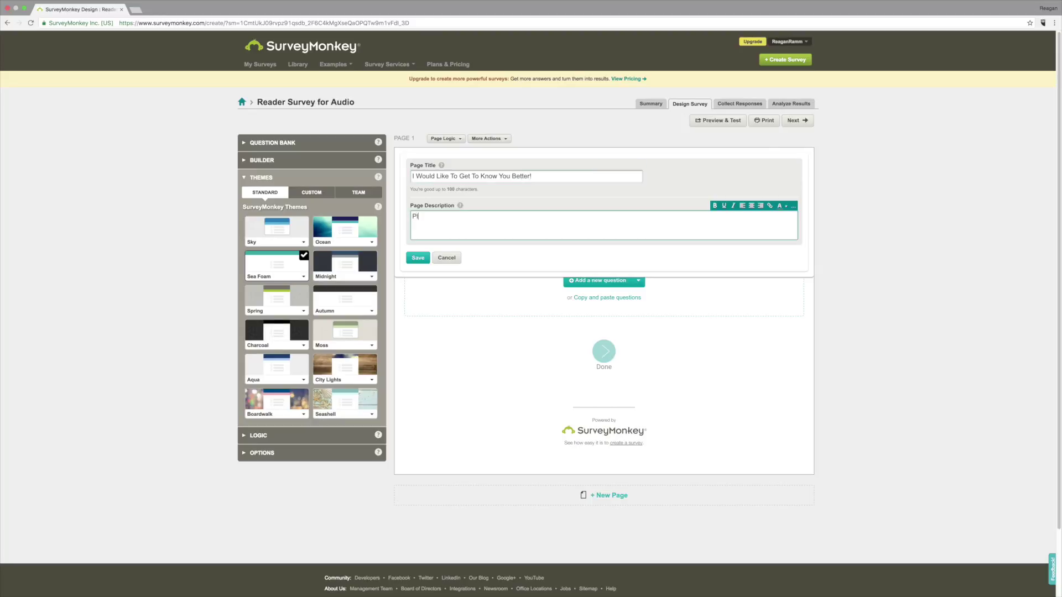
type("ease answer a")
type("s honestly")
type(" as possible")
type(", so that I can be")
type("that I t")
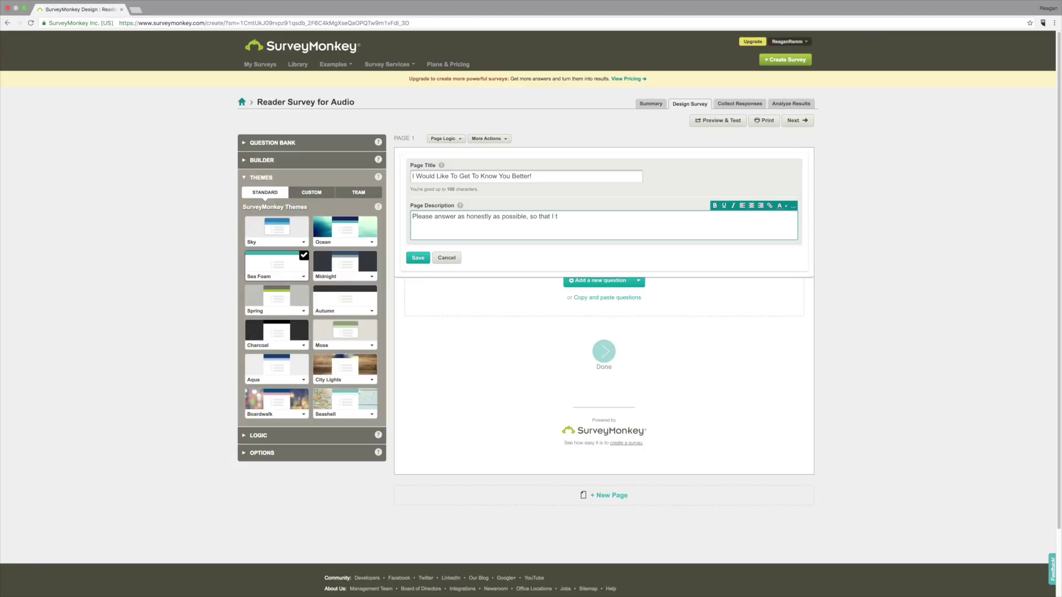
key("BackSpace")
type("can better learn how I can help you achieve your goals!")
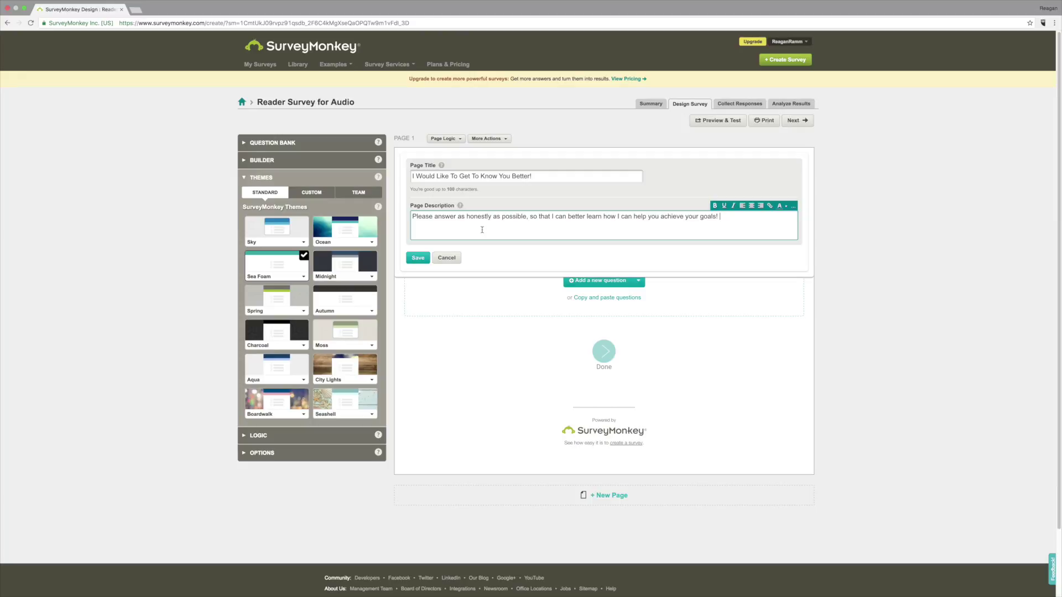
left_click(416, 258)
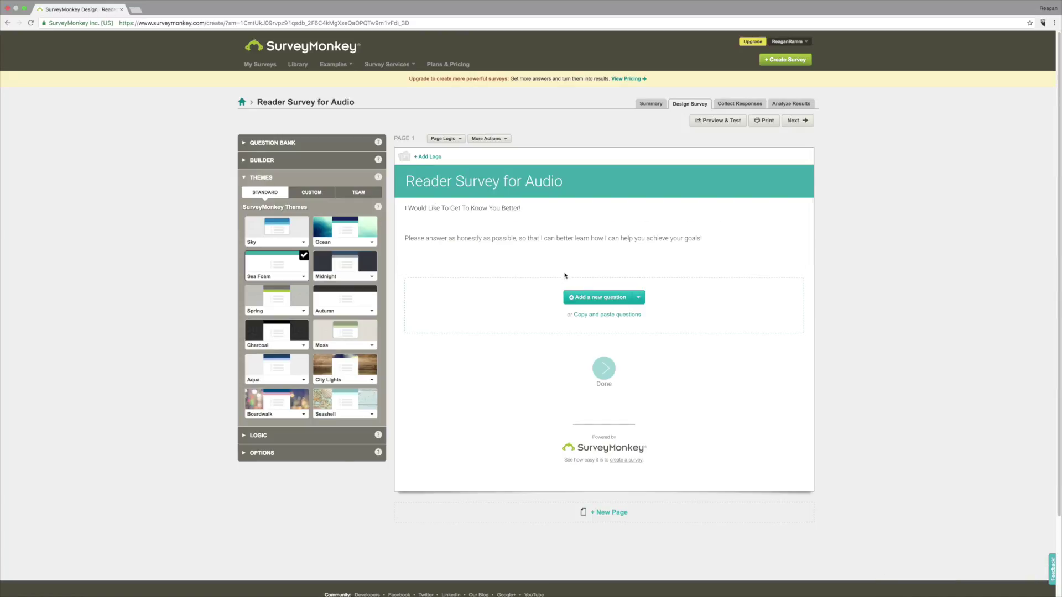
- Add Q1 'What is your gender?' from the Question Bank with Female and Male answers
left_click(609, 299)
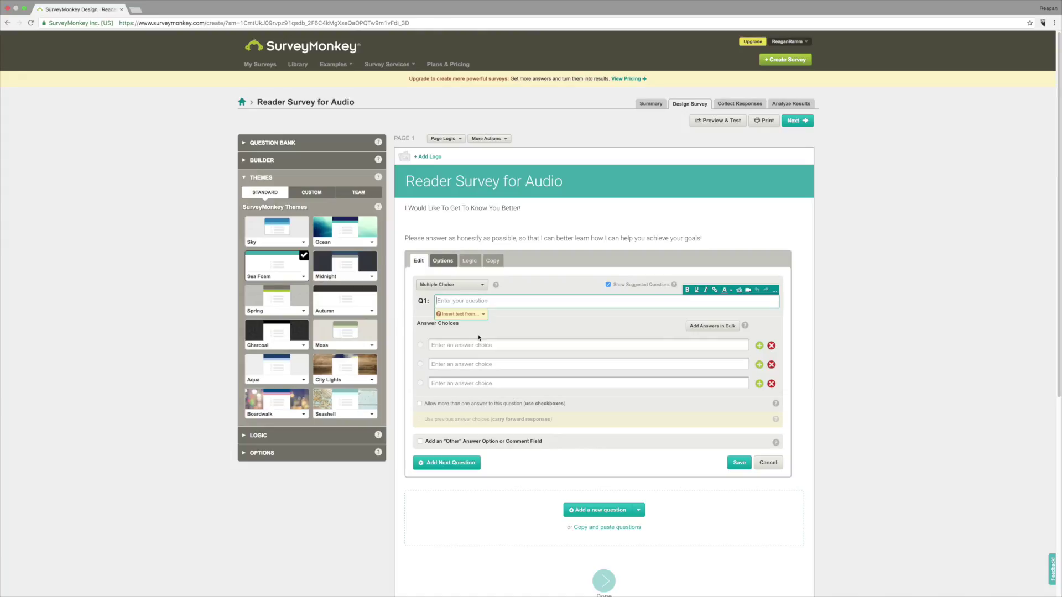
type("What is your gender?")
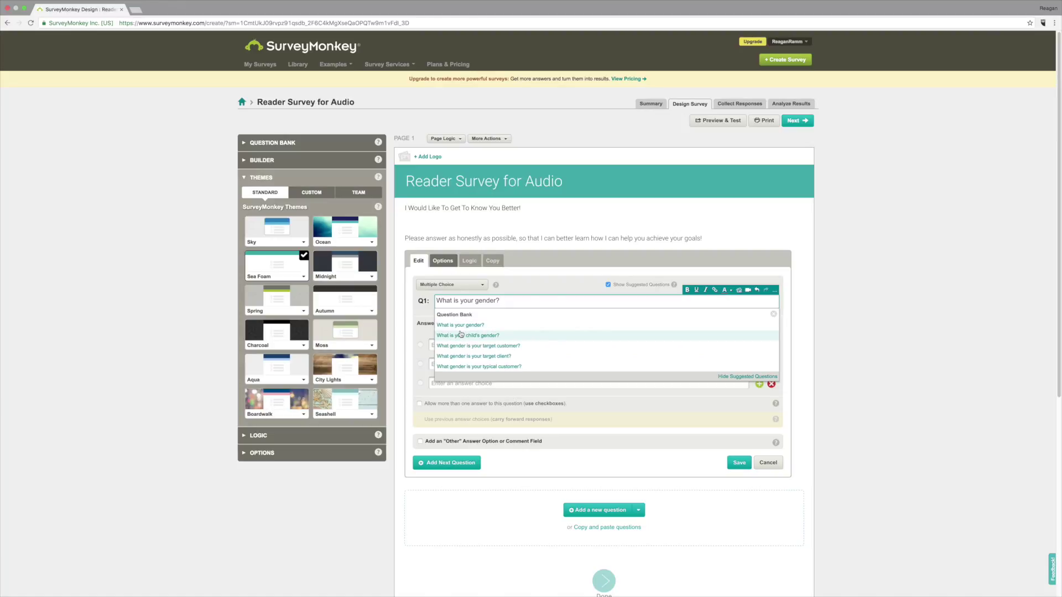
left_click(461, 326)
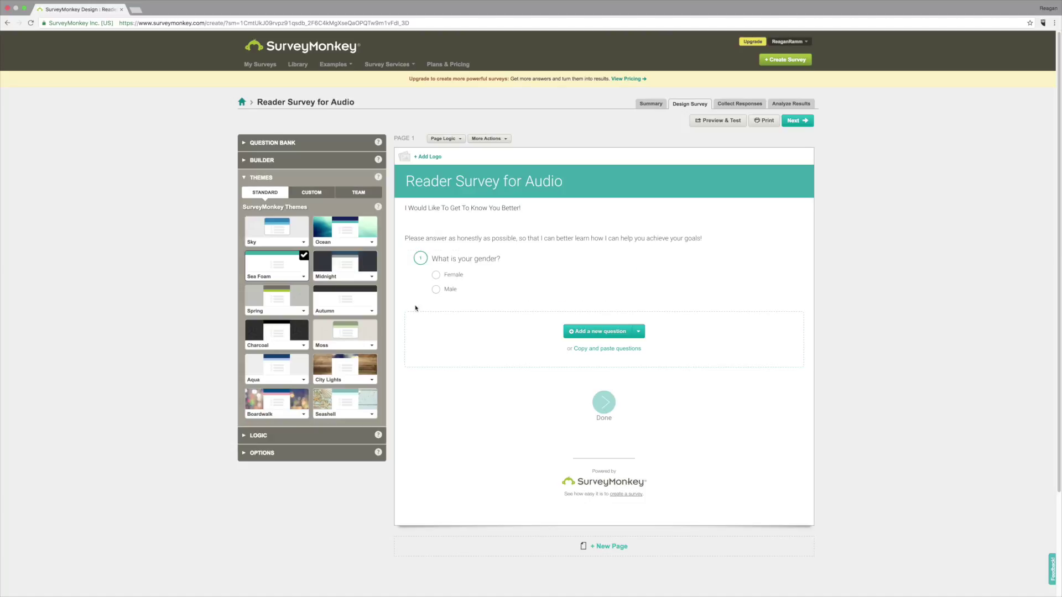
mouse_move(468, 267)
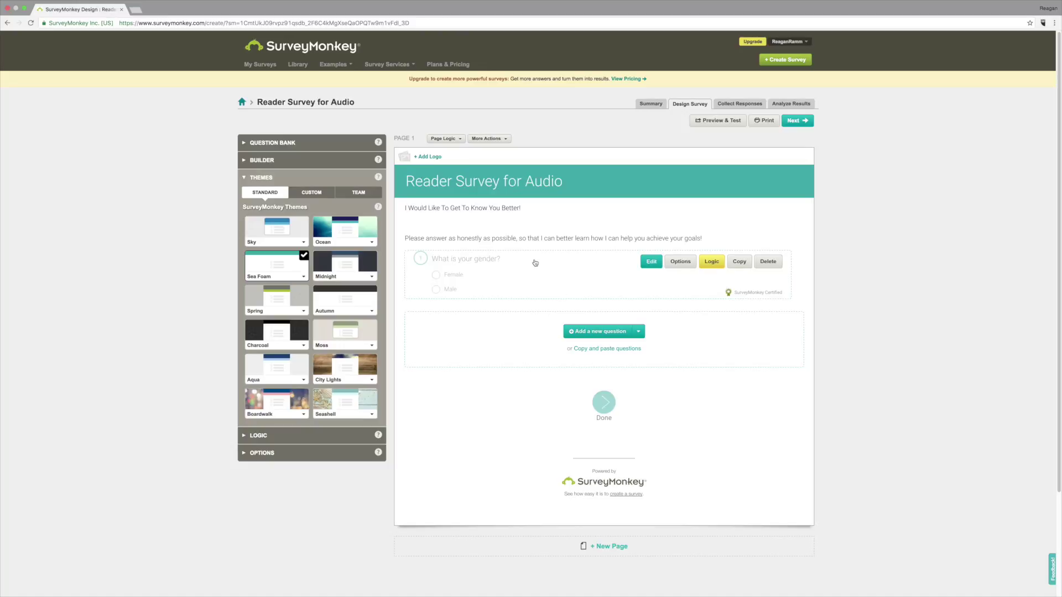
- Add Q2 'What is your age?' with its age ranges from the Question Bank suggestion
left_click(600, 334)
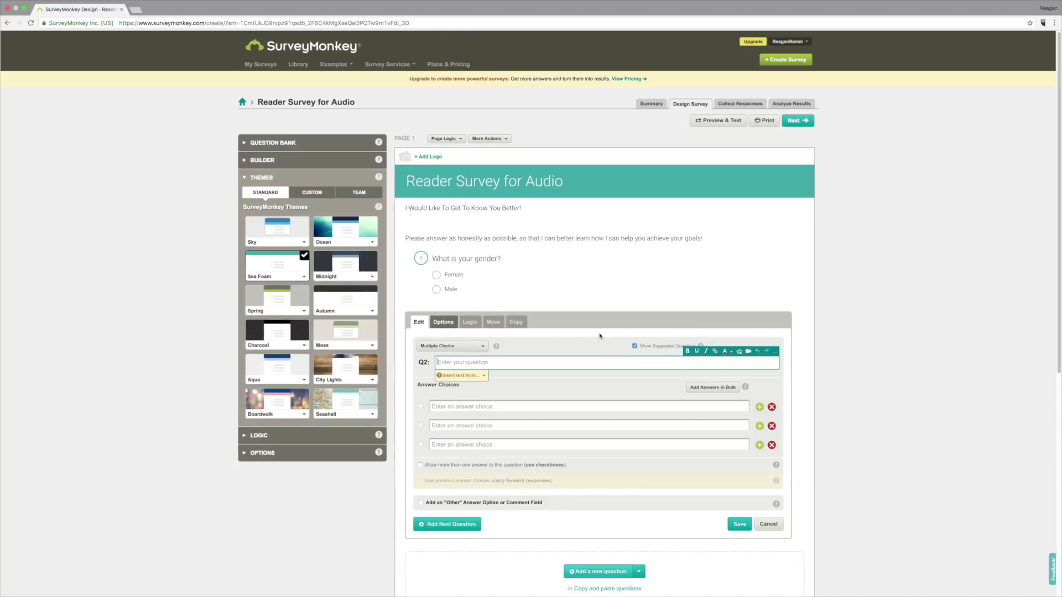
scroll(479, 302, "down", 2)
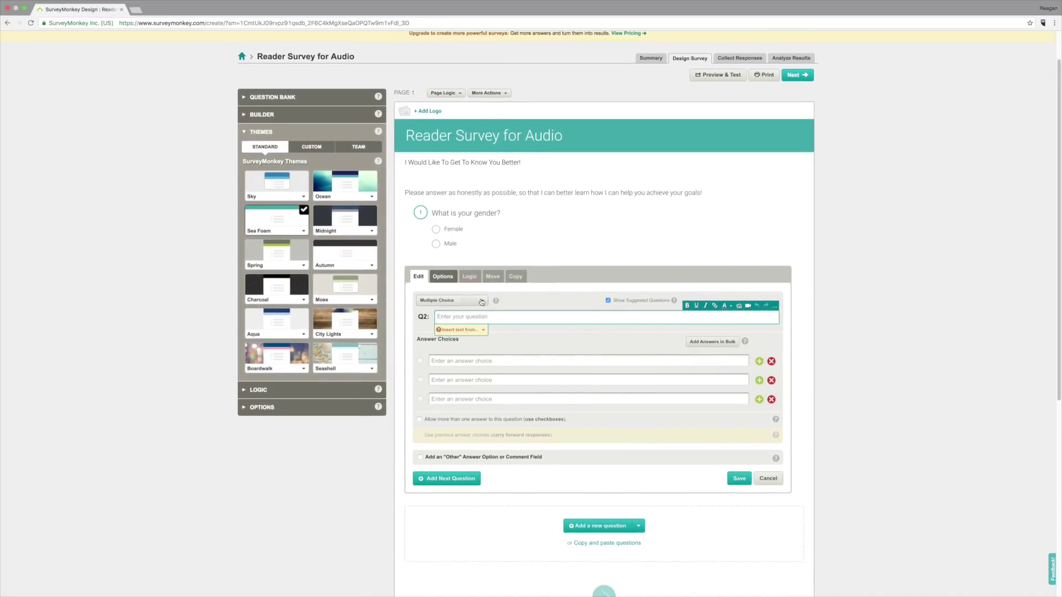
scroll(479, 301, "up", 2)
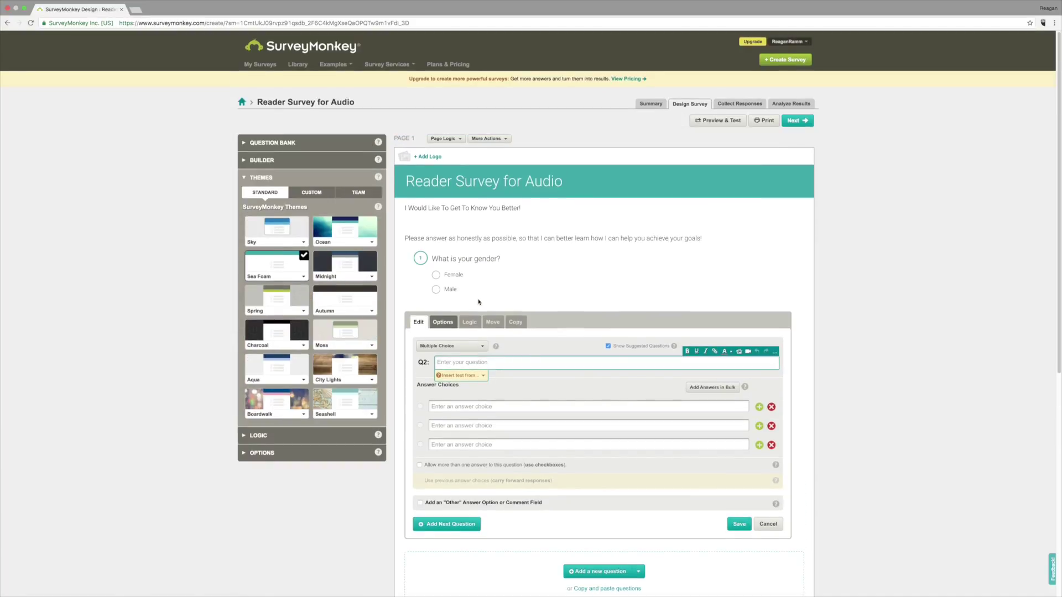
scroll(479, 302, "down", 2)
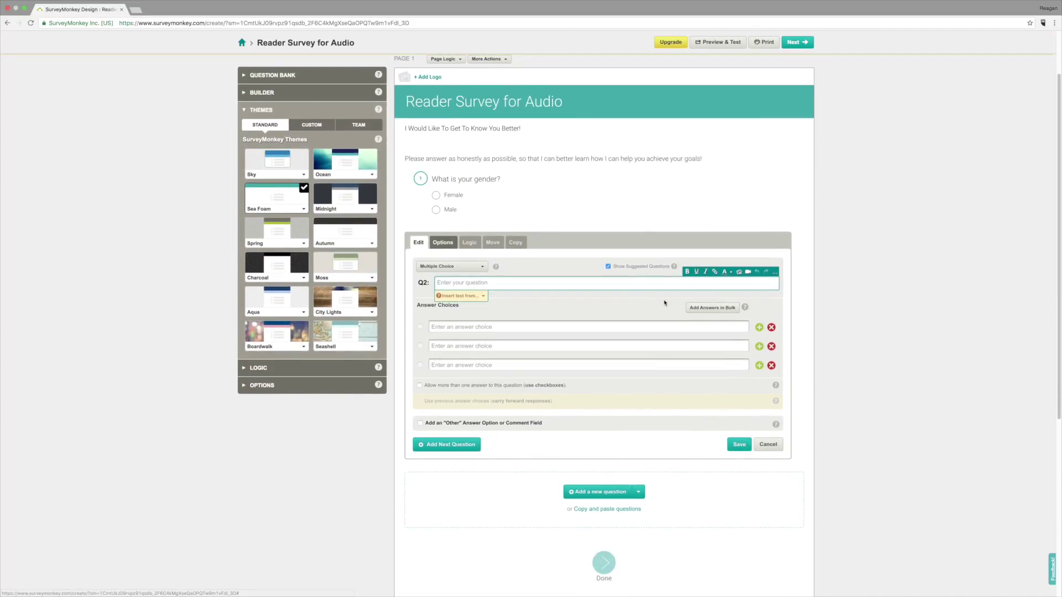
scroll(642, 295, "up", 1)
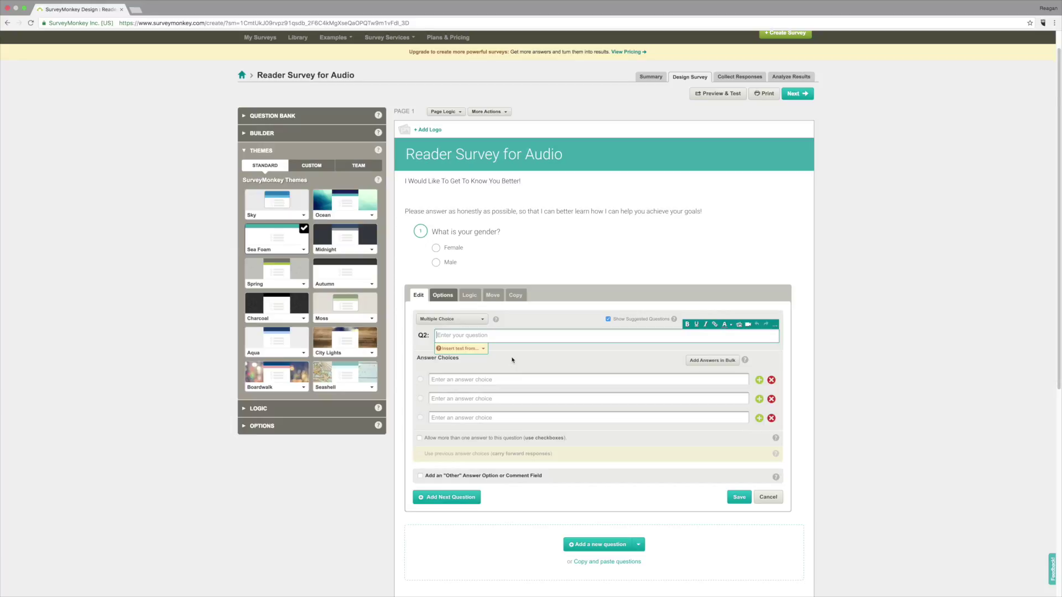
type("Age")
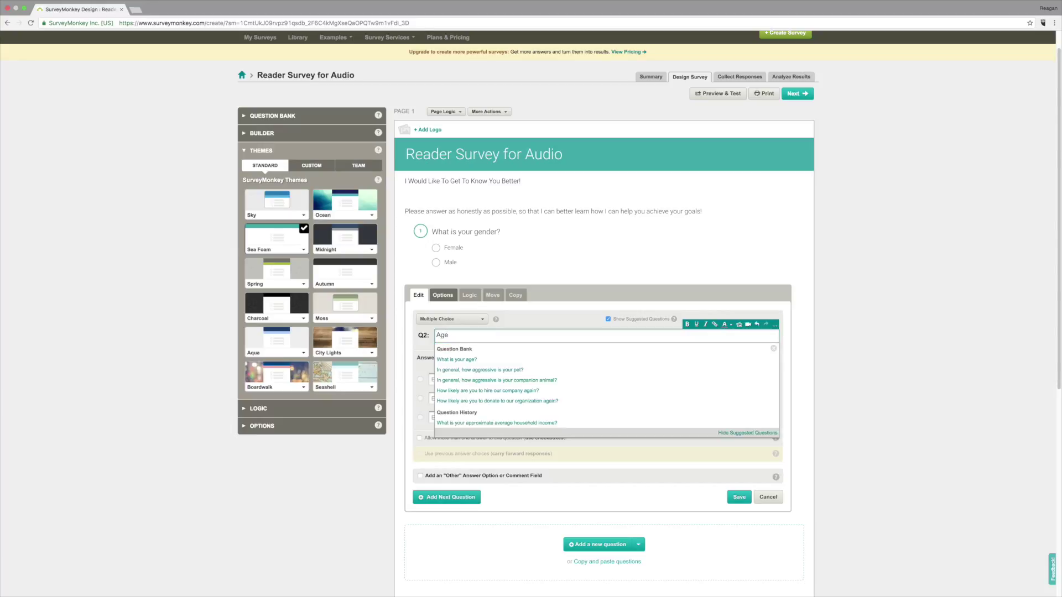
left_click(516, 361)
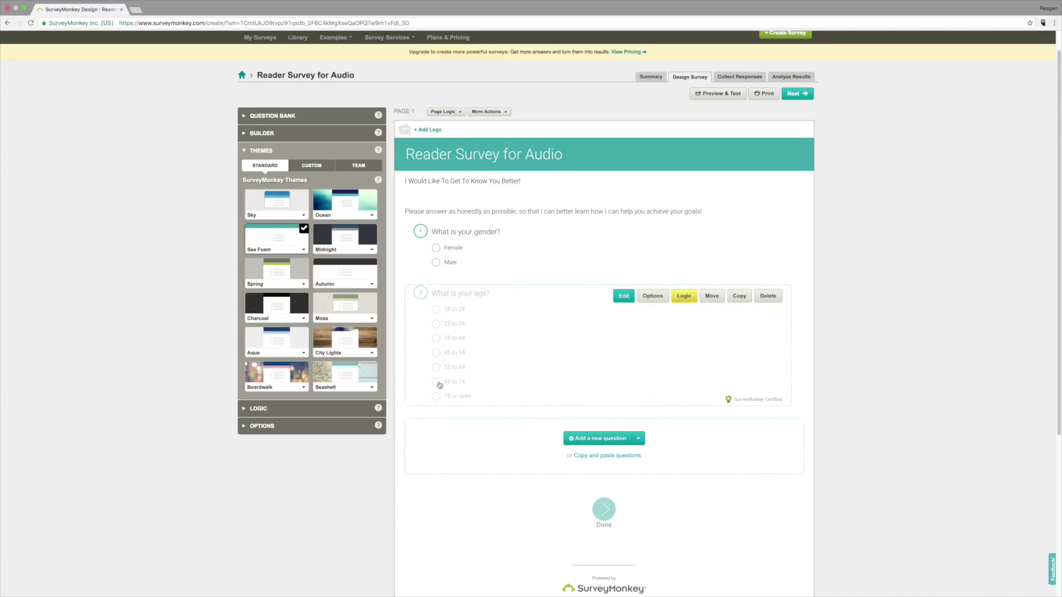
- Add Q3 on the highest education level completed from the suggestions and save it
left_click(596, 441)
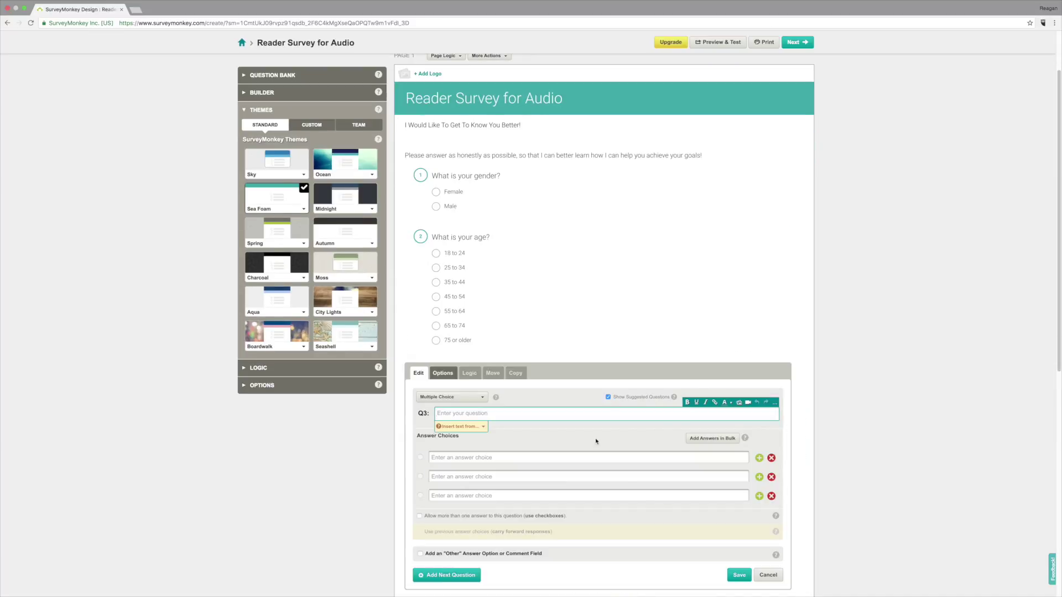
type("Level of edu")
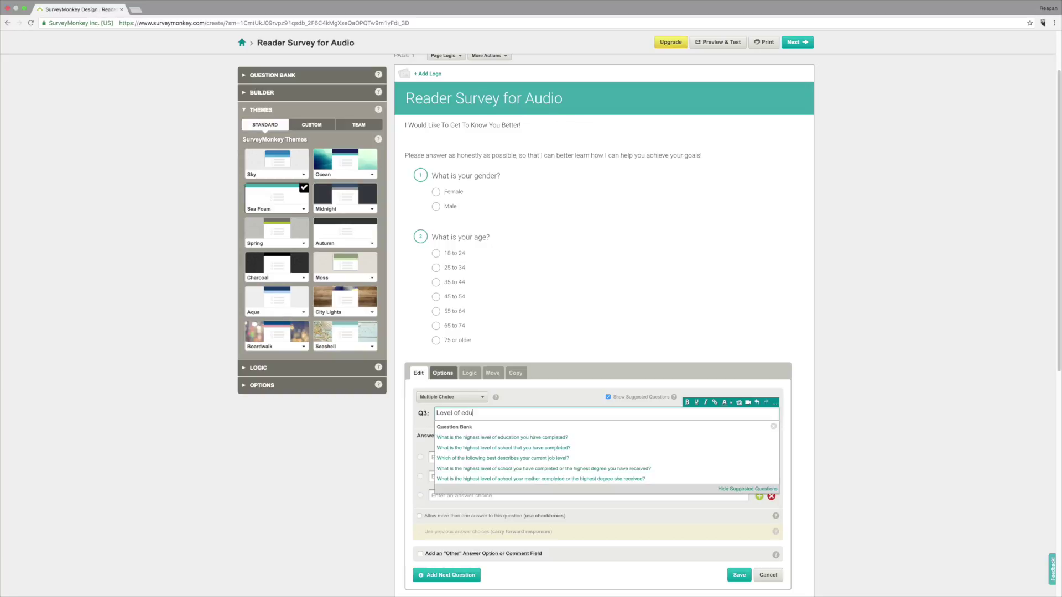
type("m")
key("BackSpace")
key("BackSpace")
type("ucation")
left_click(555, 440)
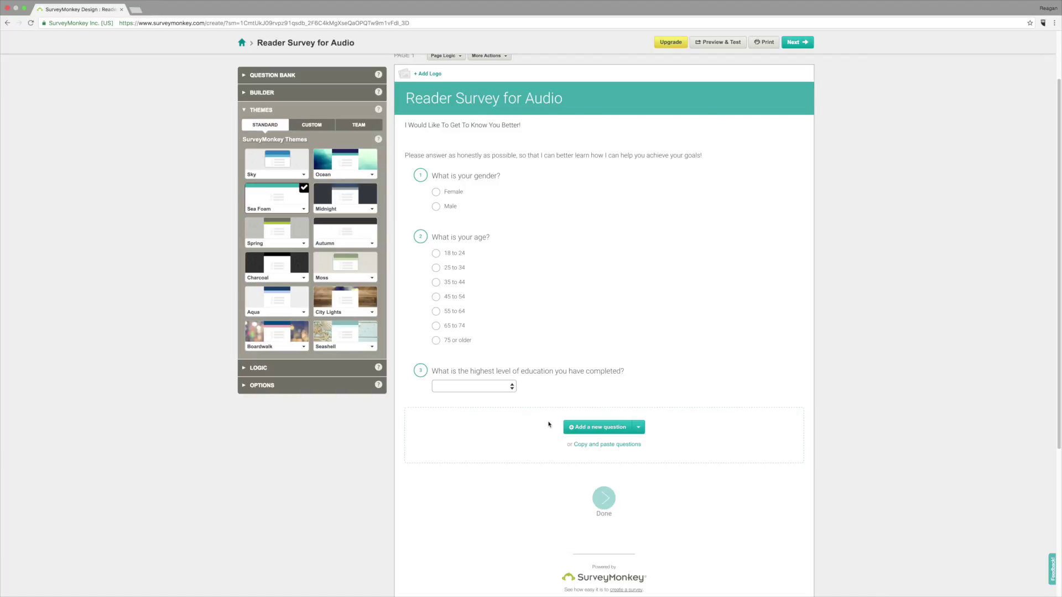
left_click(509, 386)
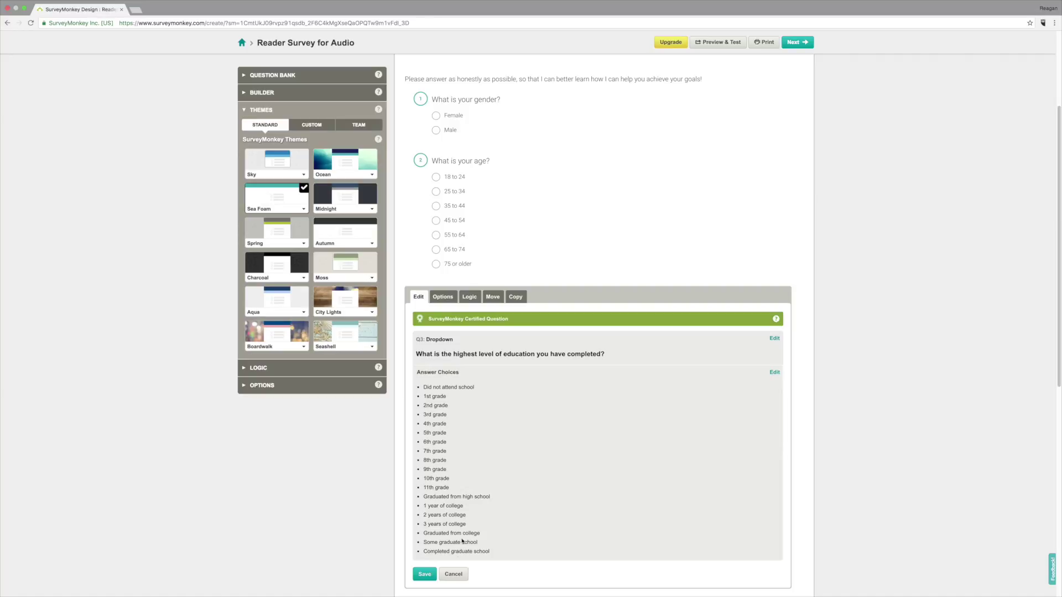
left_click(423, 574)
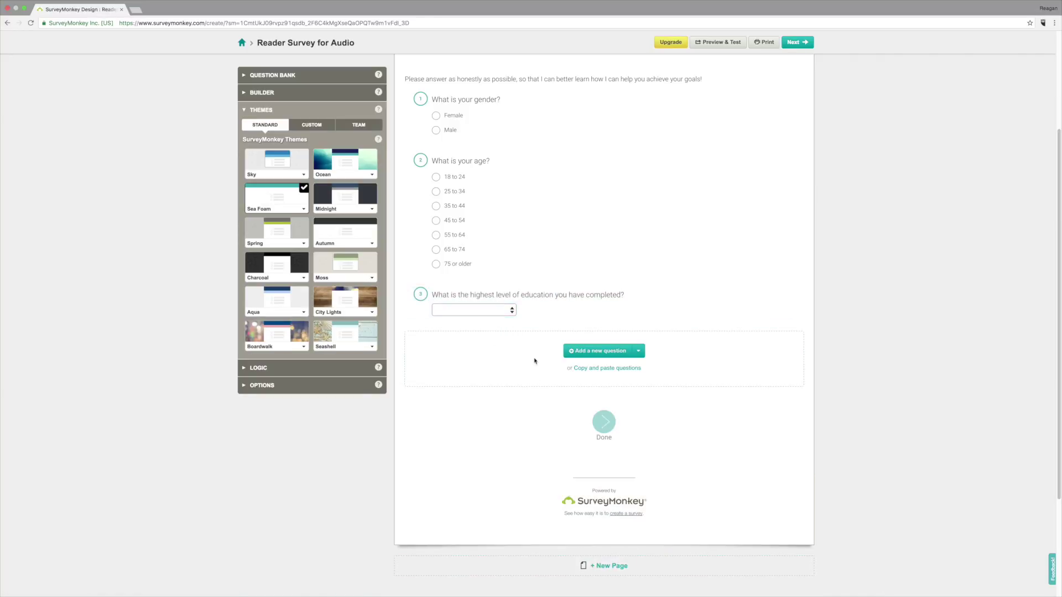
- Add Q4 on household income from the 'What is your income' suggestion
left_click(573, 352)
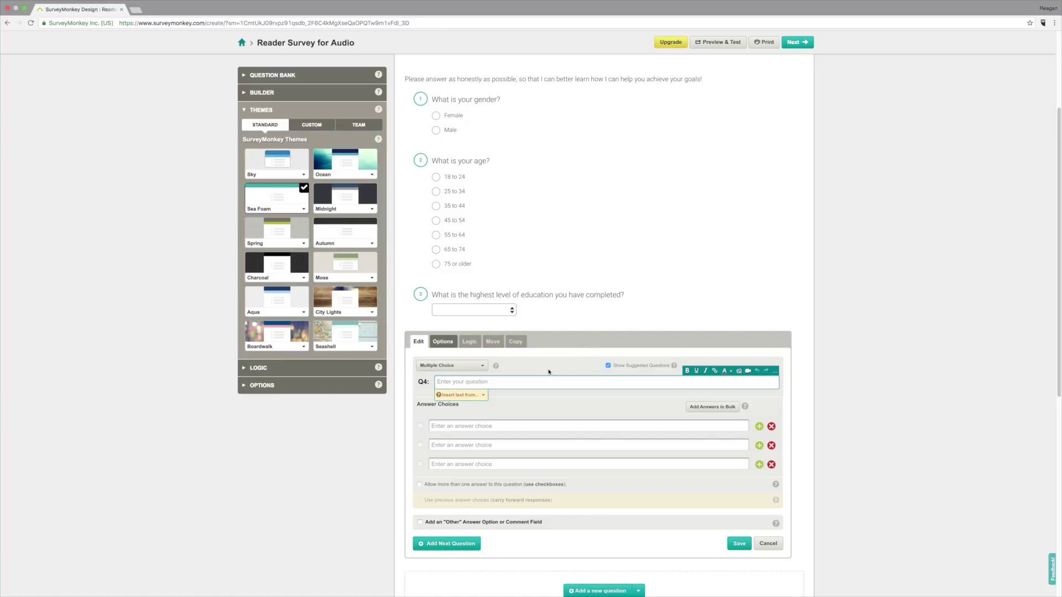
type("What is your income")
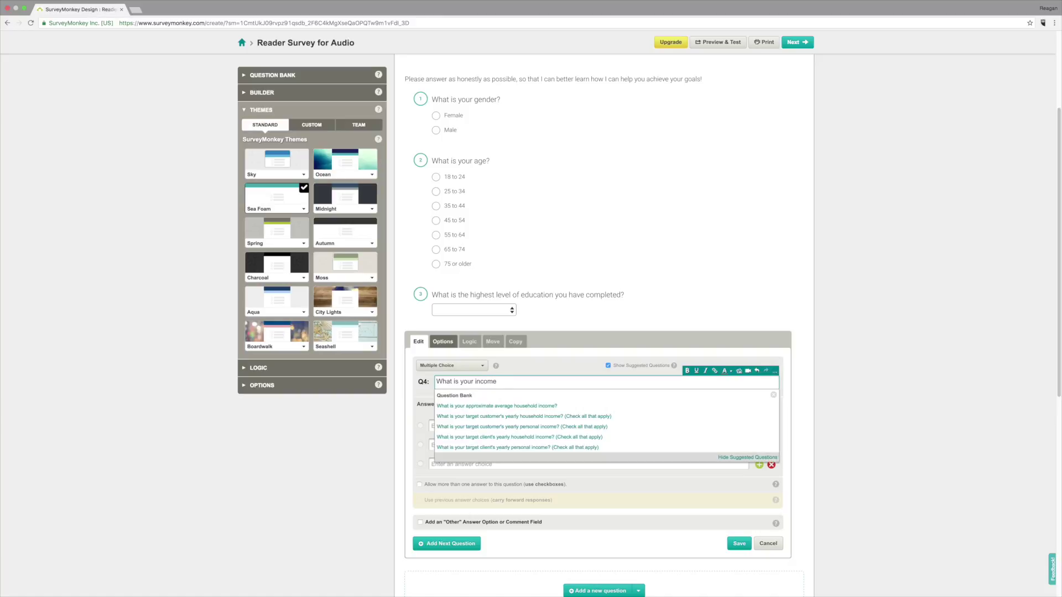
left_click(467, 408)
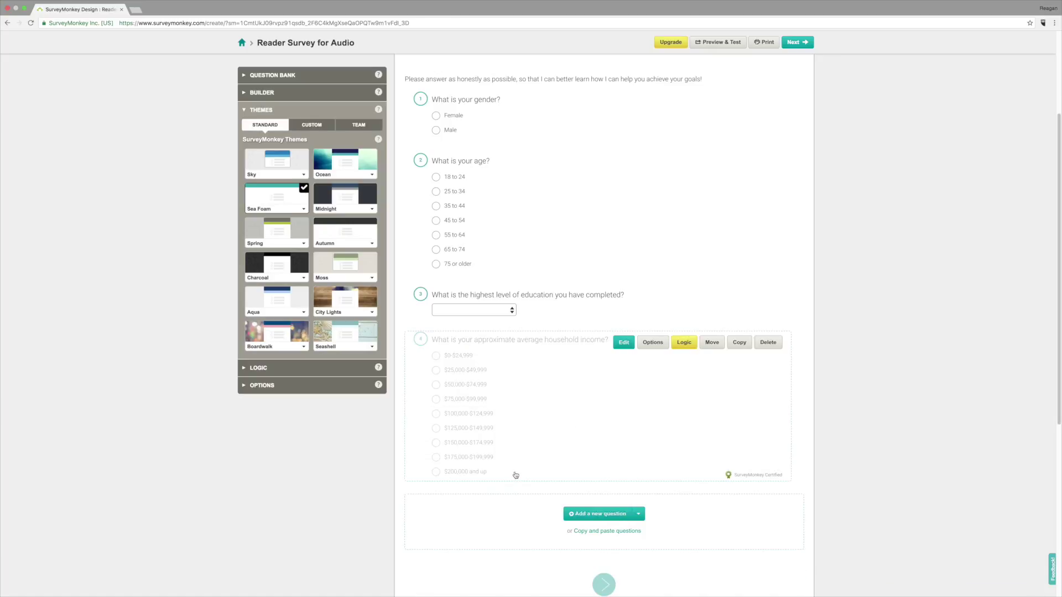
- Add Q5 on relationship status from the 'Marital Status' suggestion
left_click(598, 513)
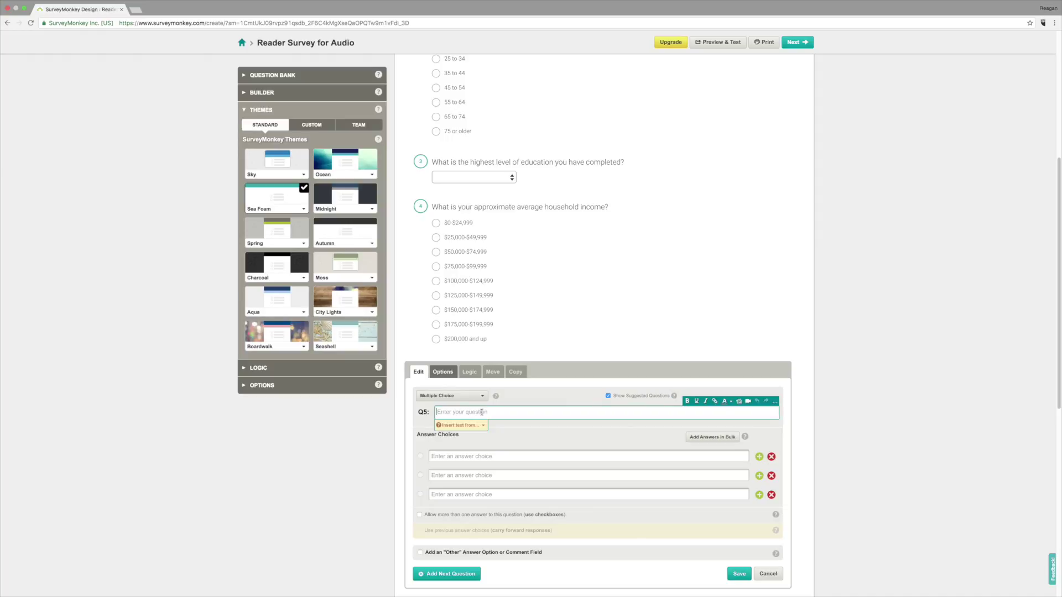
type("Marital Sta")
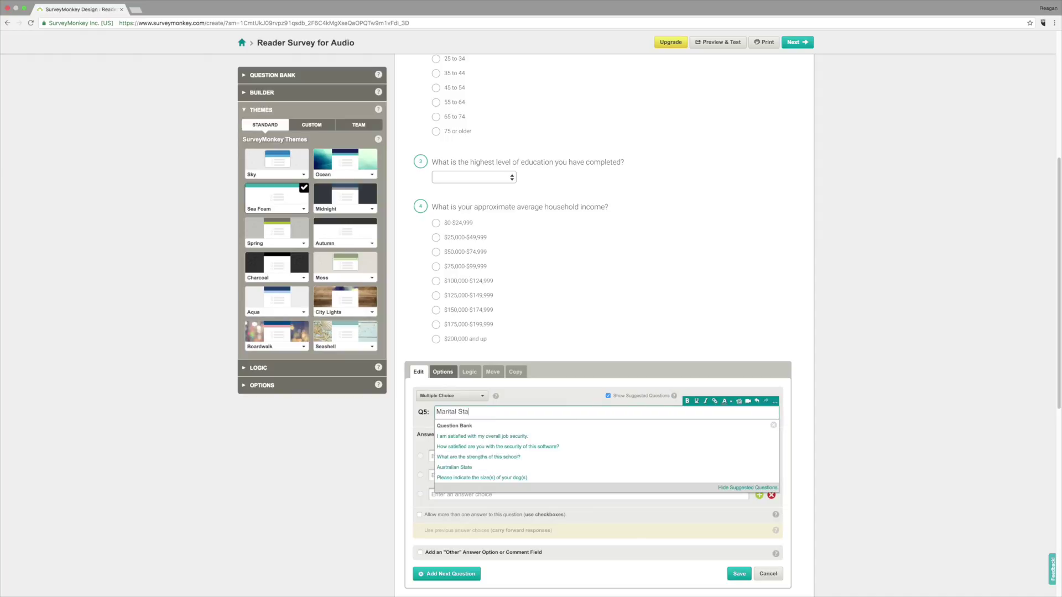
type("tus")
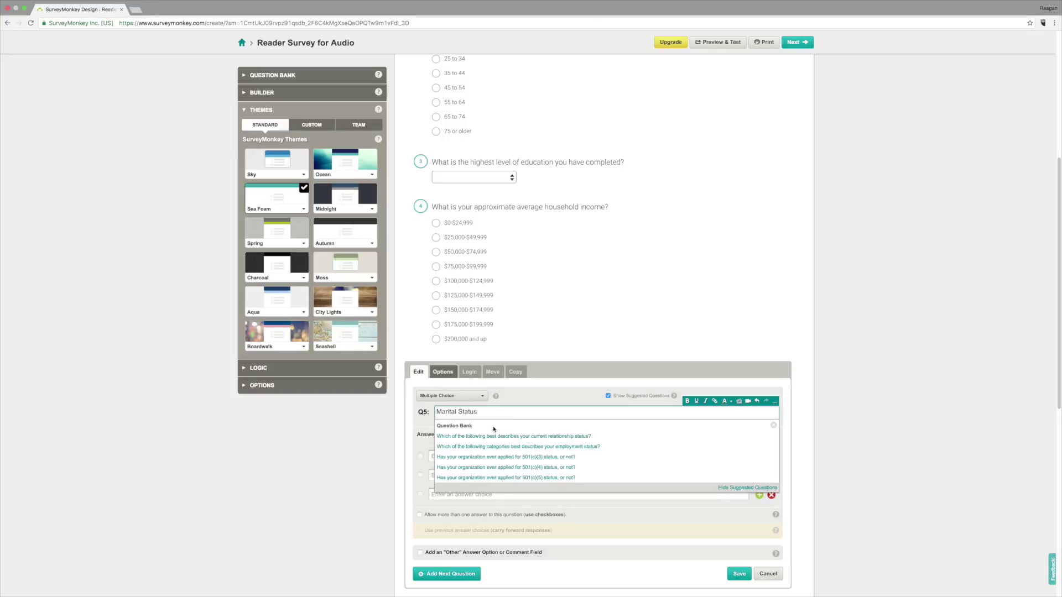
left_click(513, 436)
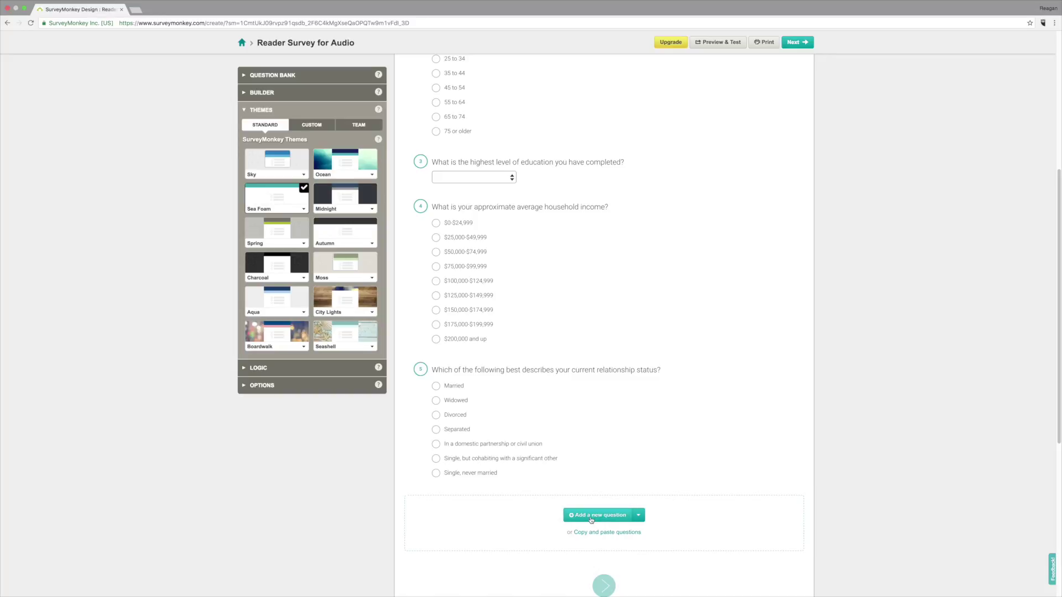
left_click(591, 517)
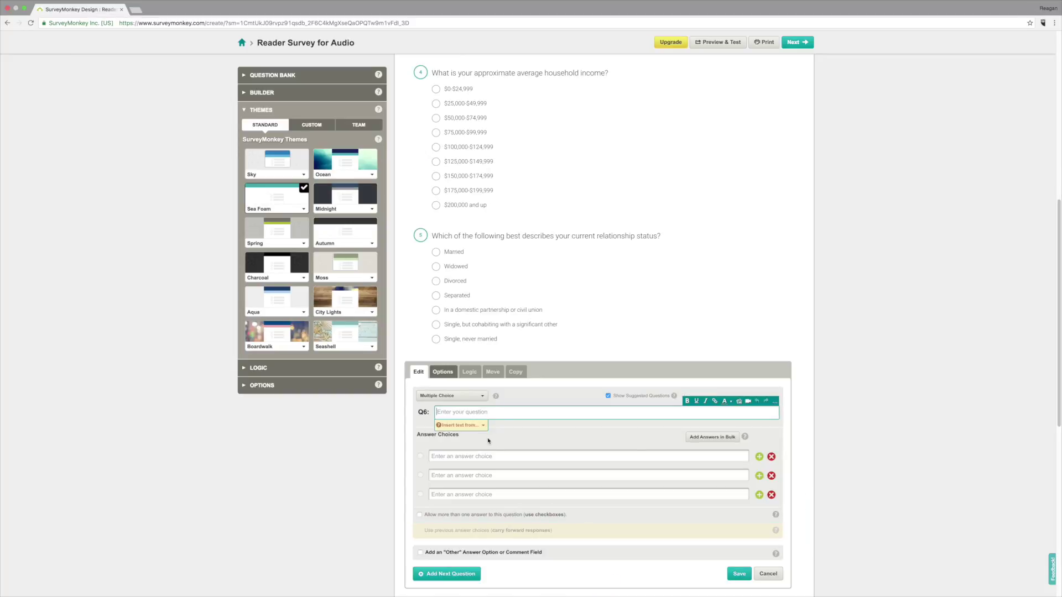
- Add Q6 on employment status from the 'professional position' suggestion
type("What best de")
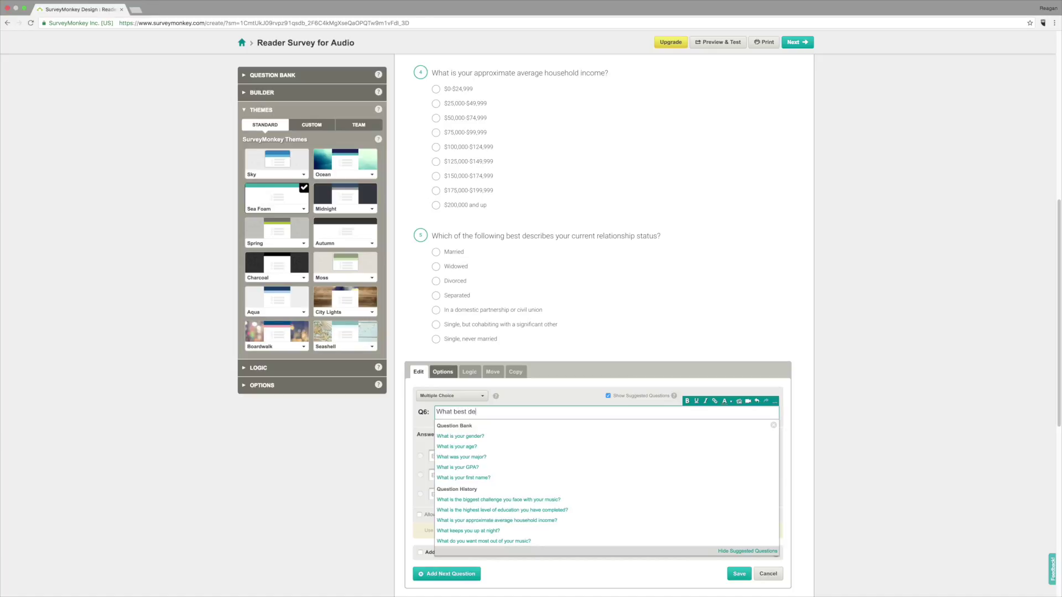
type("scribes ")
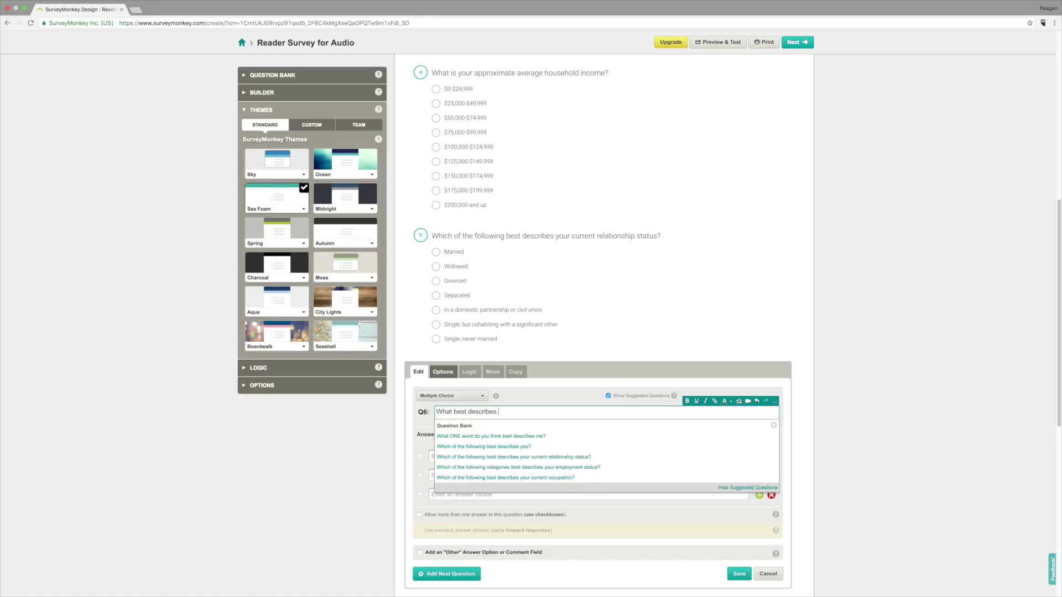
type("your profesional po")
key("BackSpace")
key("BackSpace")
key("BackSpace")
key("BackSpace")
key("BackSpace")
key("BackSpace")
key("BackSpace")
key("BackSpace")
key("BackSpace")
type("sional position ?")
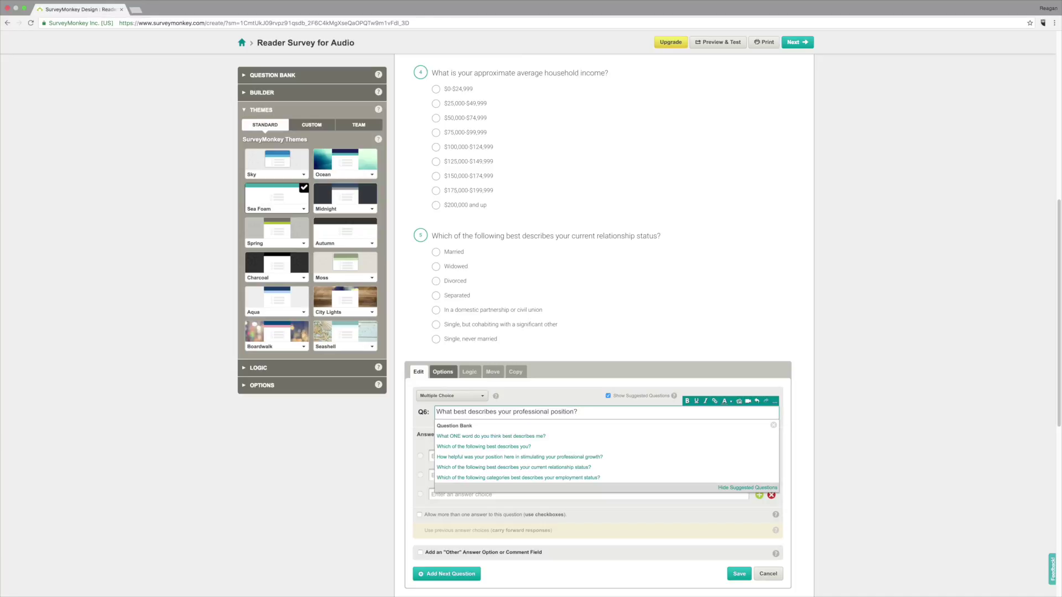
left_click(518, 479)
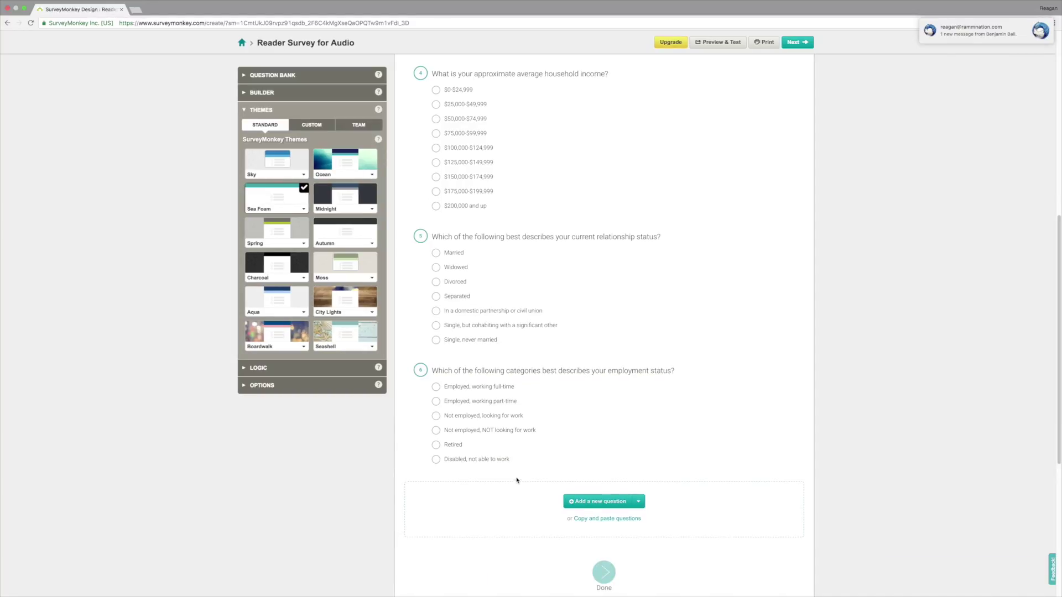
mouse_move(517, 368)
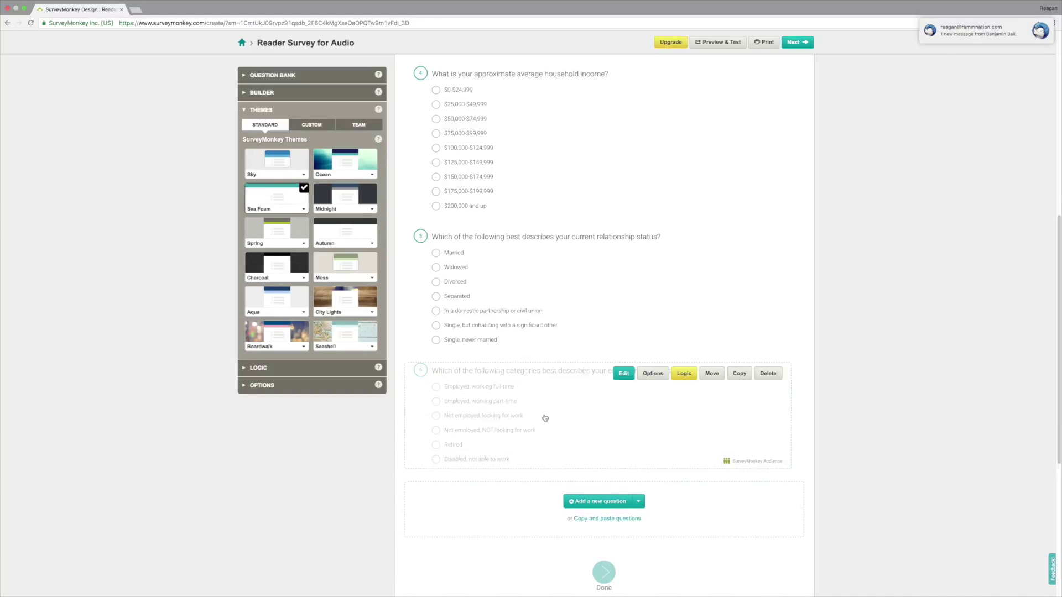
- Write Q7 as 'Which categories from my blog do you enjoy the most?'
left_click(603, 503)
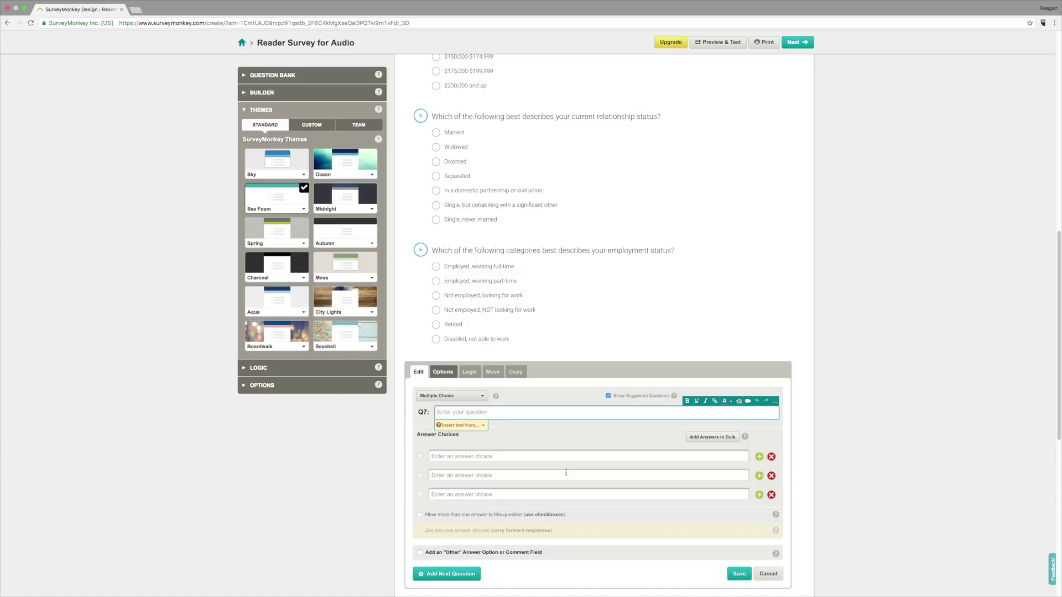
type("Which categories f")
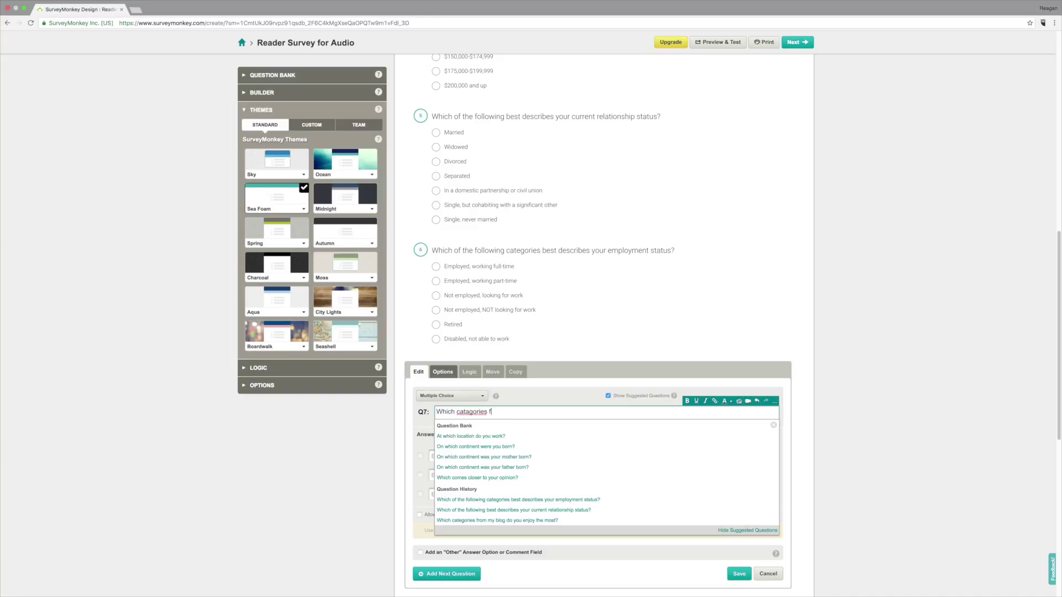
key("BackSpace")
key("BackSpace")
key("BackSpace")
key("BackSpace")
key("BackSpace")
key("BackSpace")
type("a")
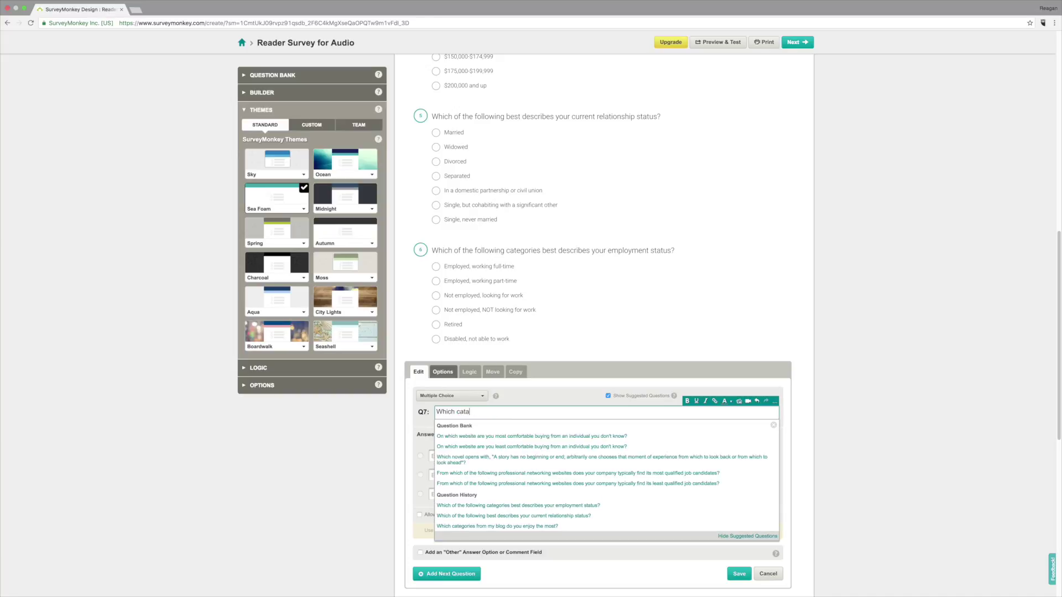
key("BackSpace")
type("egories fr")
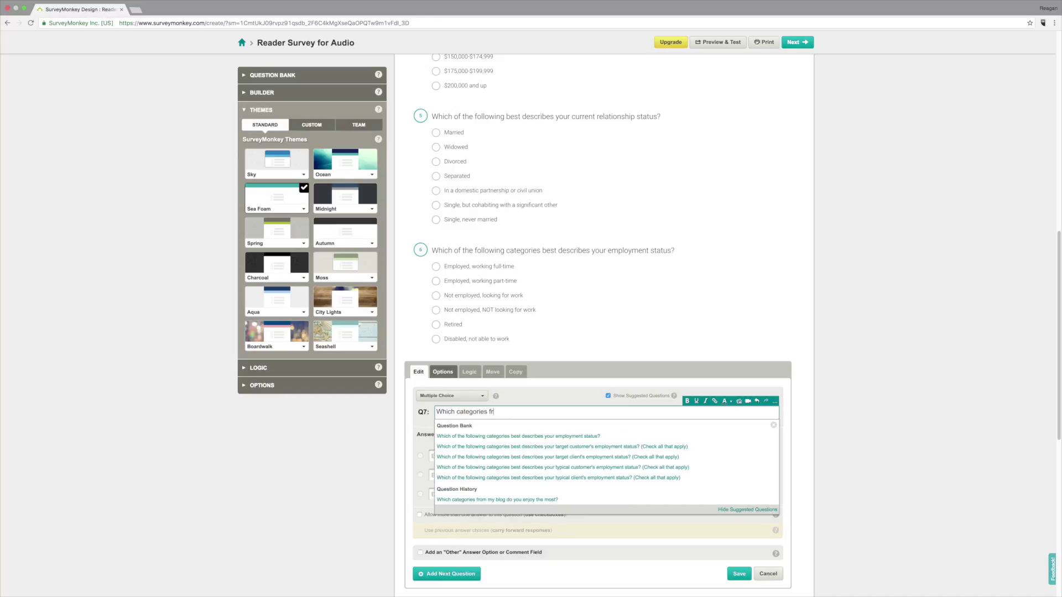
type("om my blog")
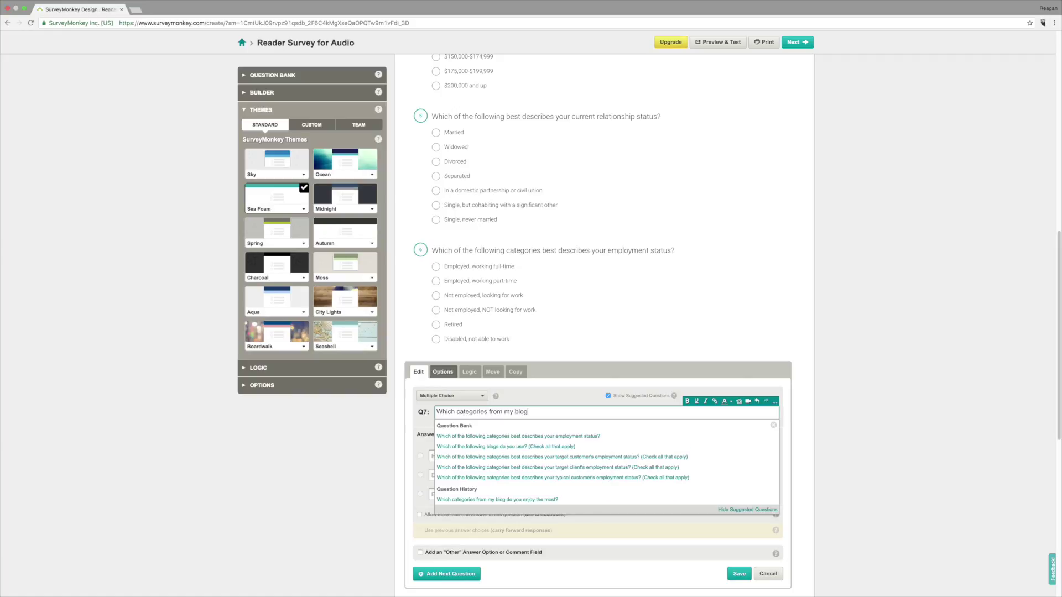
type(" do you enjoy the most?")
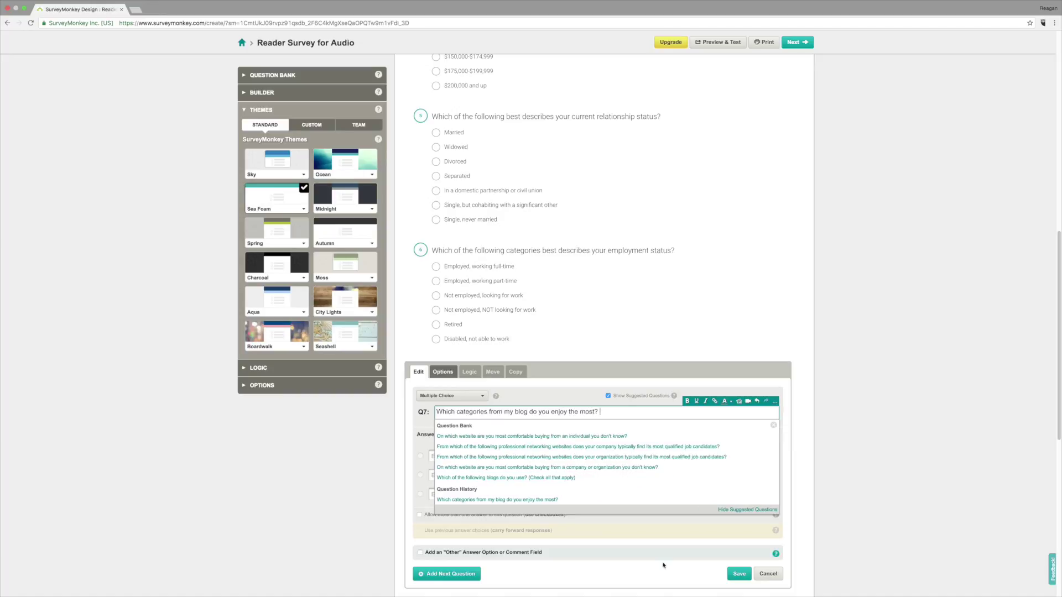
left_click(596, 545)
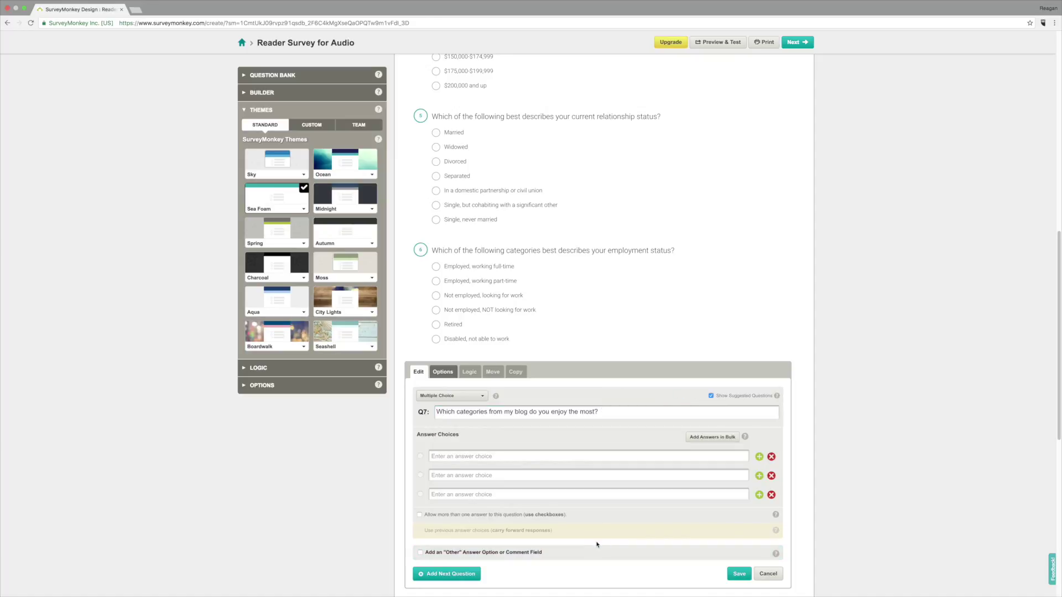
- Give Q7 answers Inspiration/Productivity, Music Production and Career, allow multiple answers, and save
left_click(474, 455)
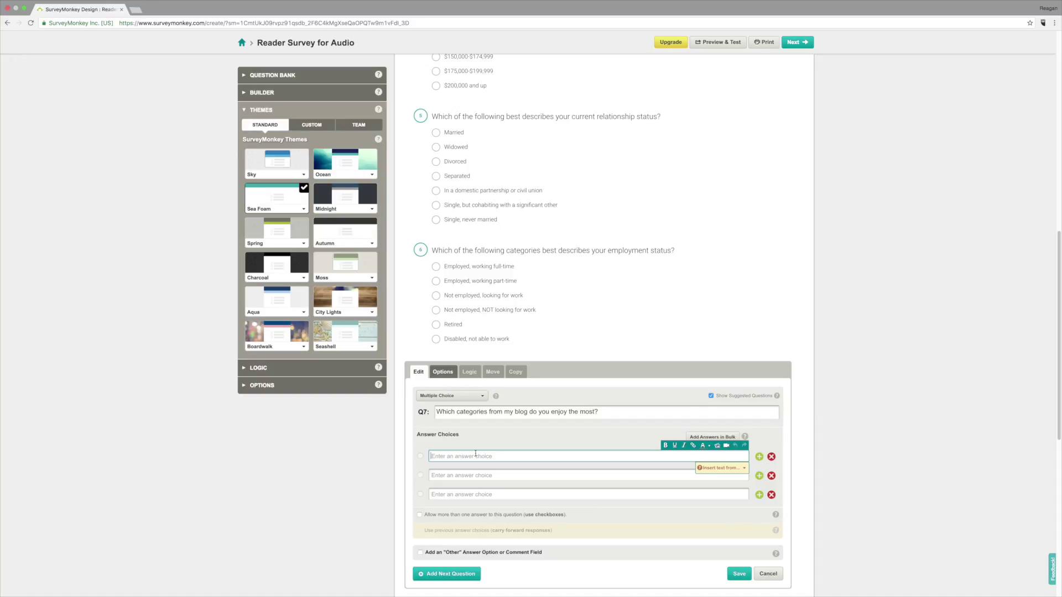
type("Inspiration/Productivity")
left_click(487, 473)
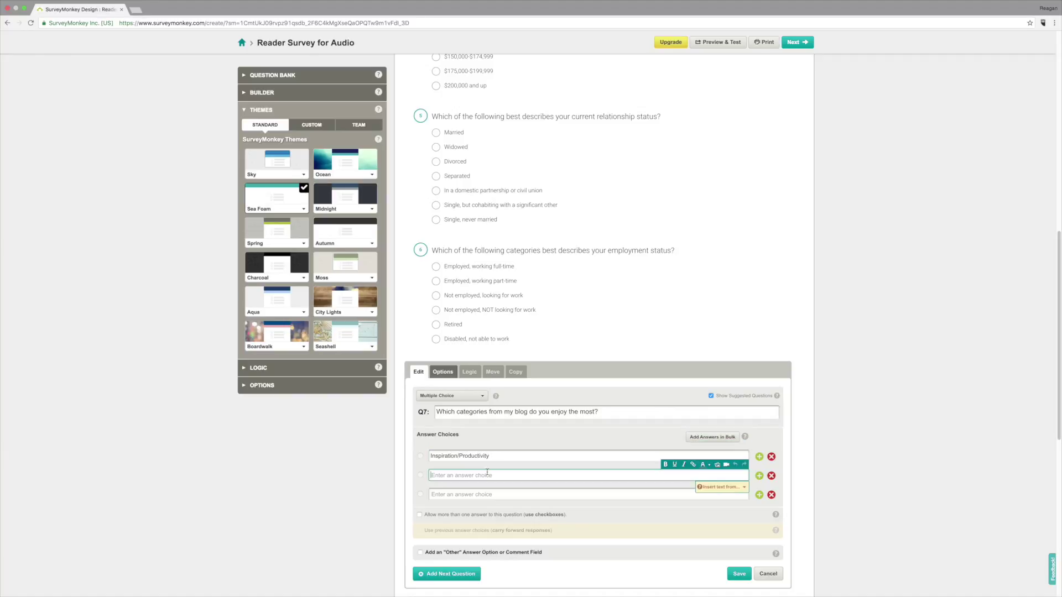
type("Music Production")
left_click(479, 491)
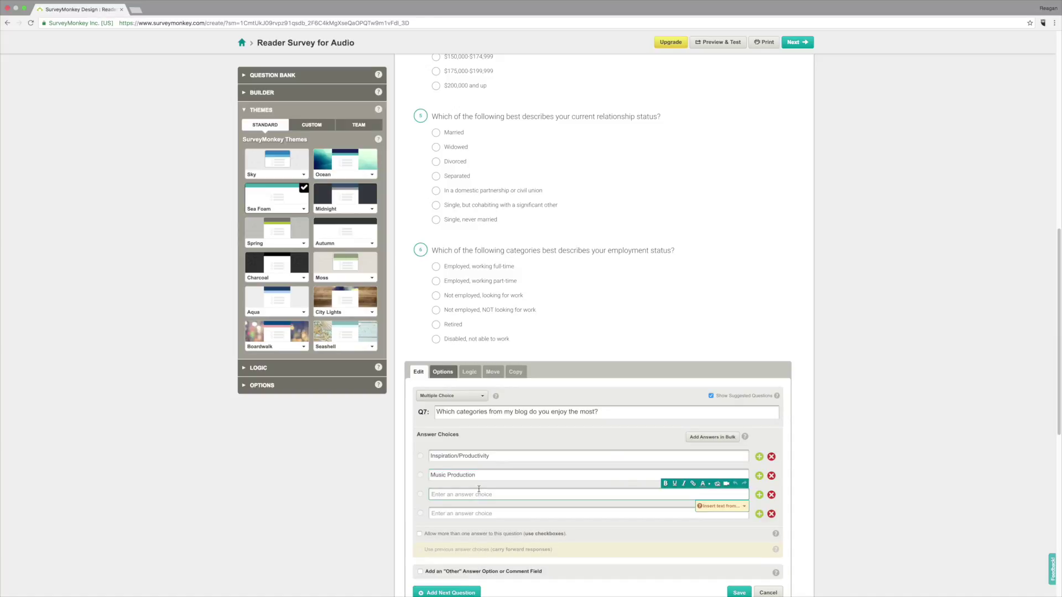
type("Career")
scroll(618, 485, "down", 2)
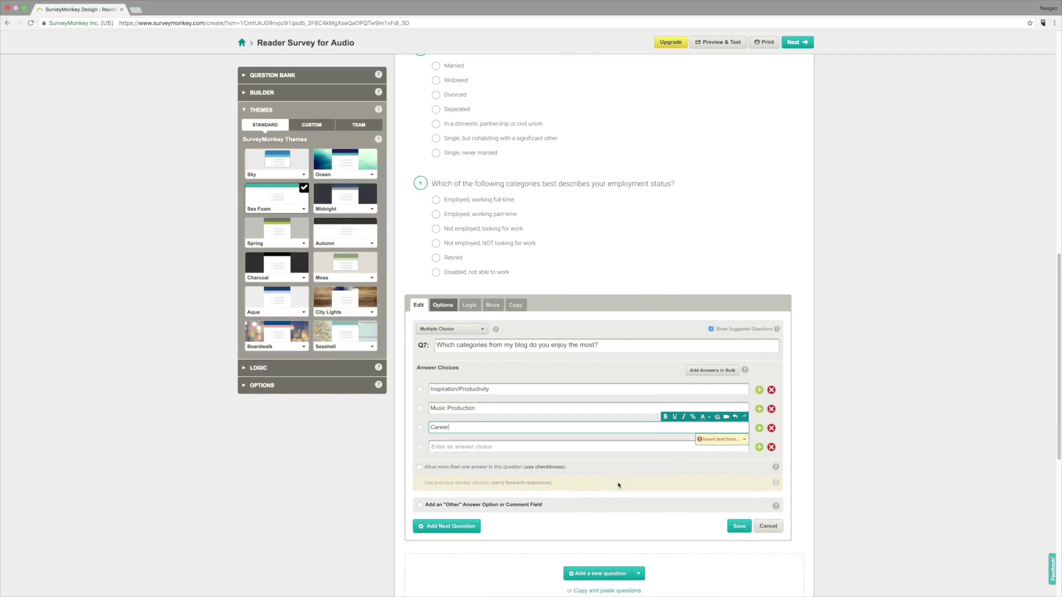
left_click(419, 466)
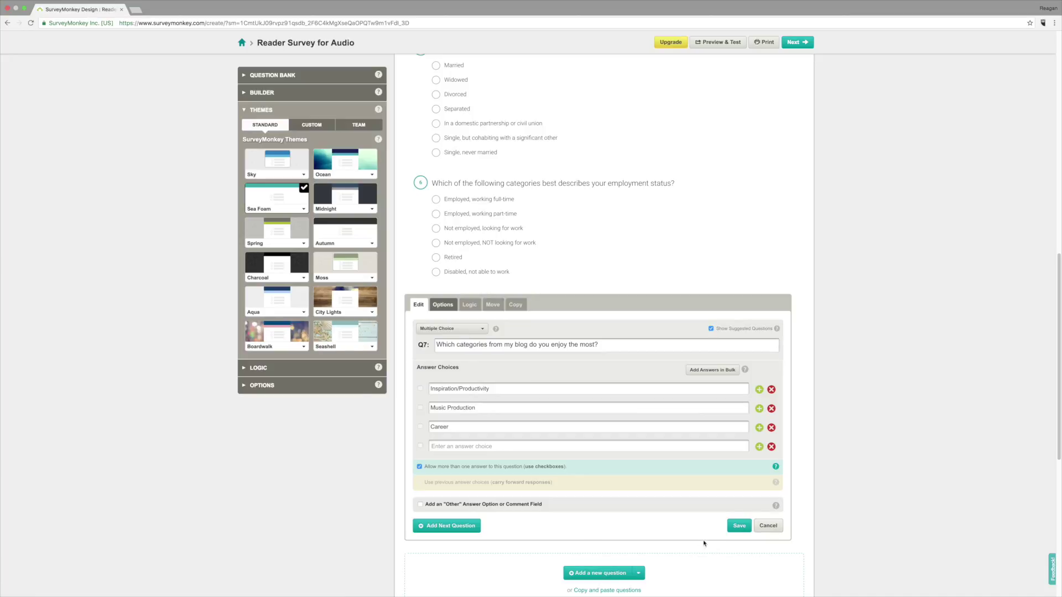
left_click(739, 526)
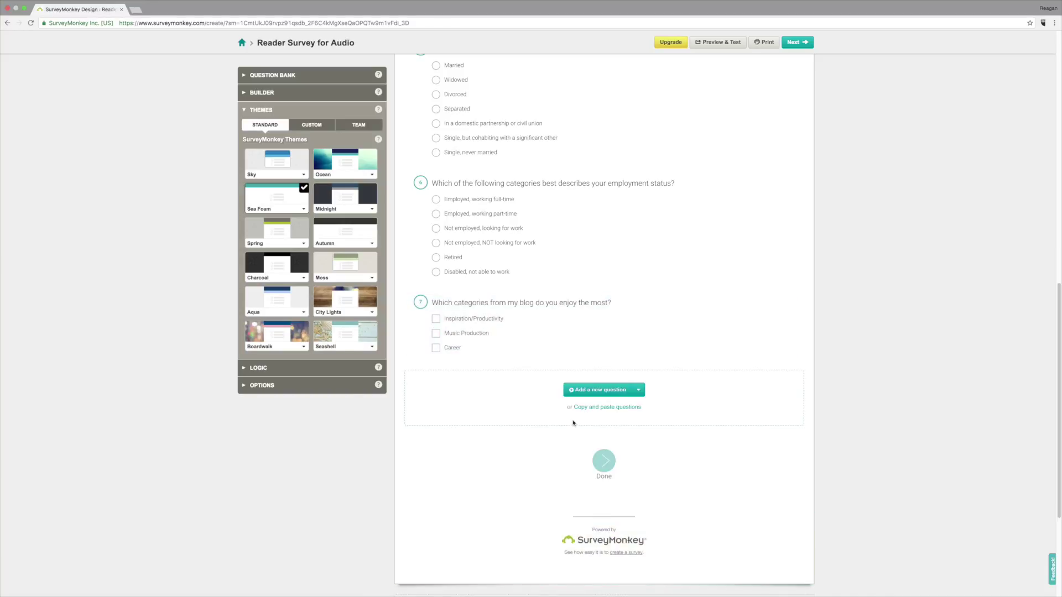
left_click(591, 390)
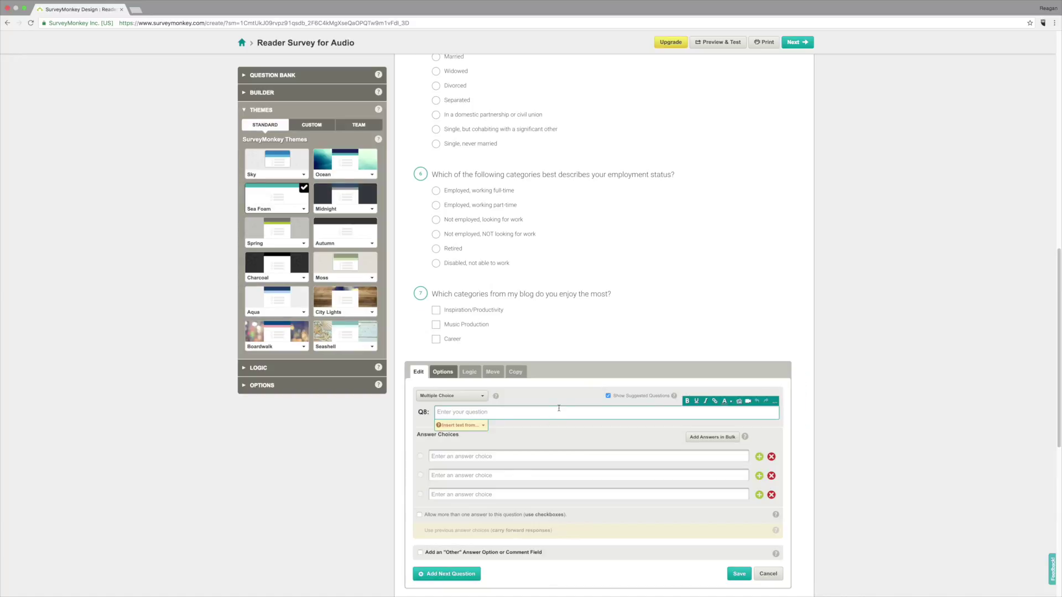
- Enter Q8 'What is the biggest challenge you face with your music?' as a Comment Box and save
type("What is the biggest challenge you face with")
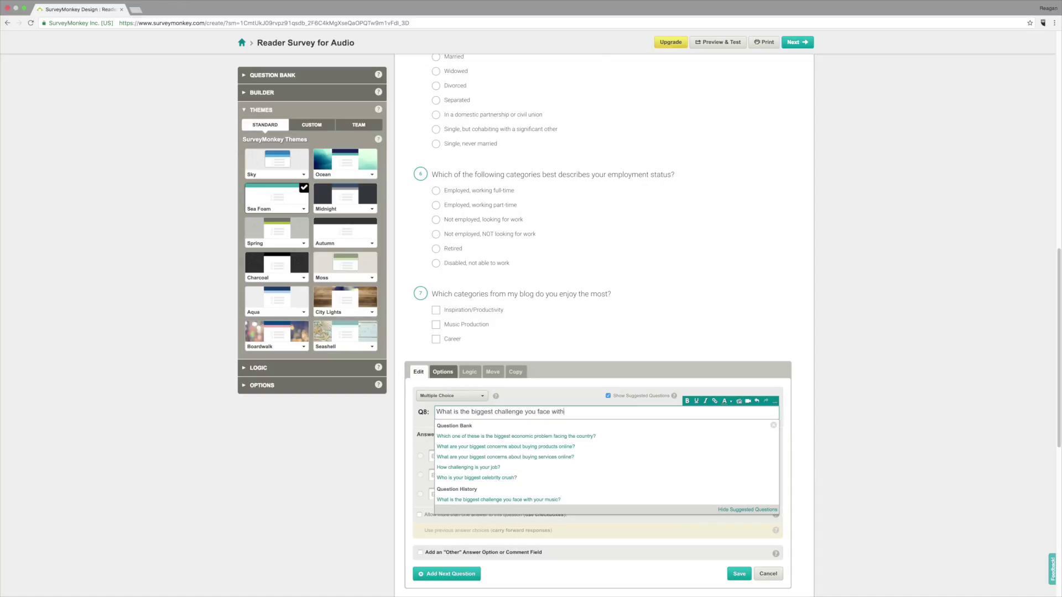
type(" your music?")
left_click(623, 568)
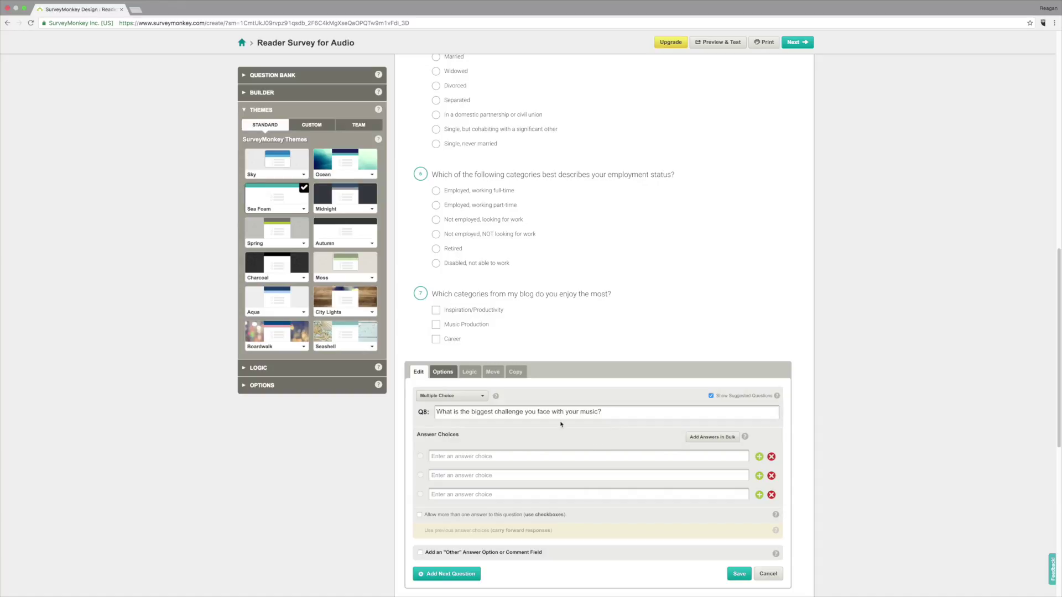
scroll(621, 445, "down", 3)
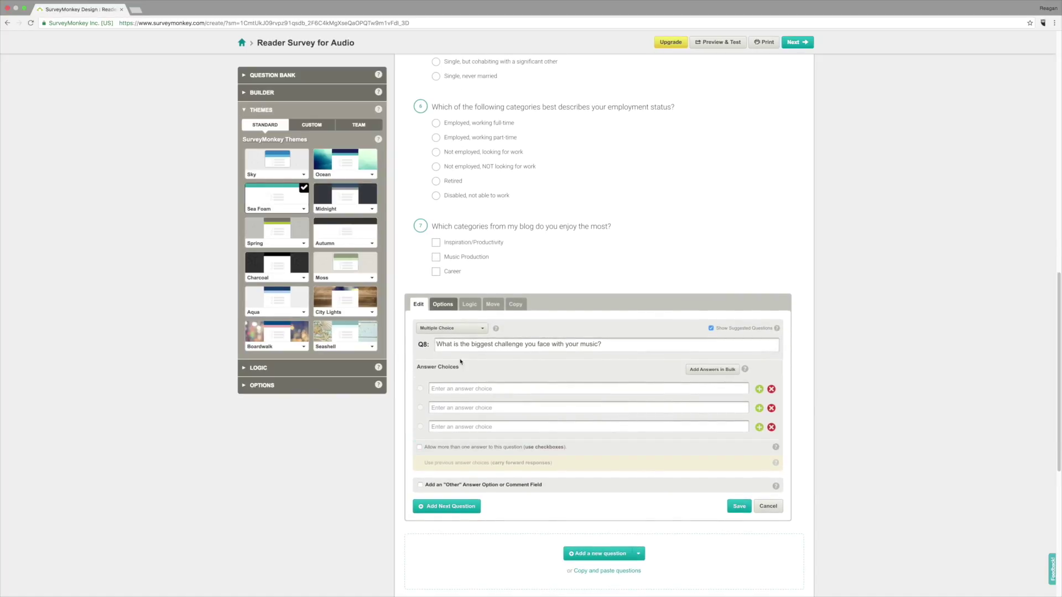
left_click(474, 328)
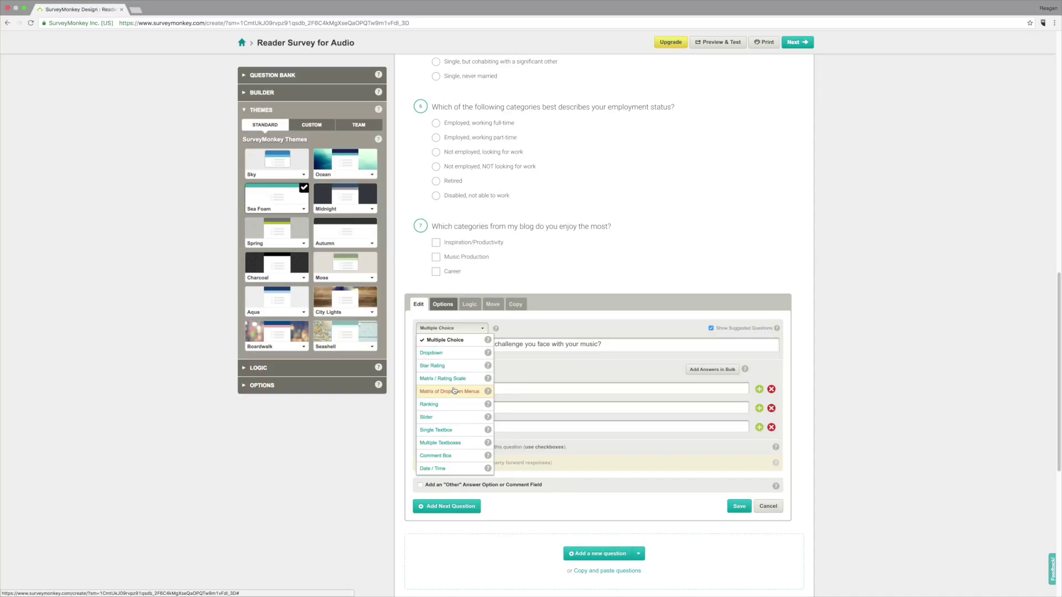
left_click(444, 458)
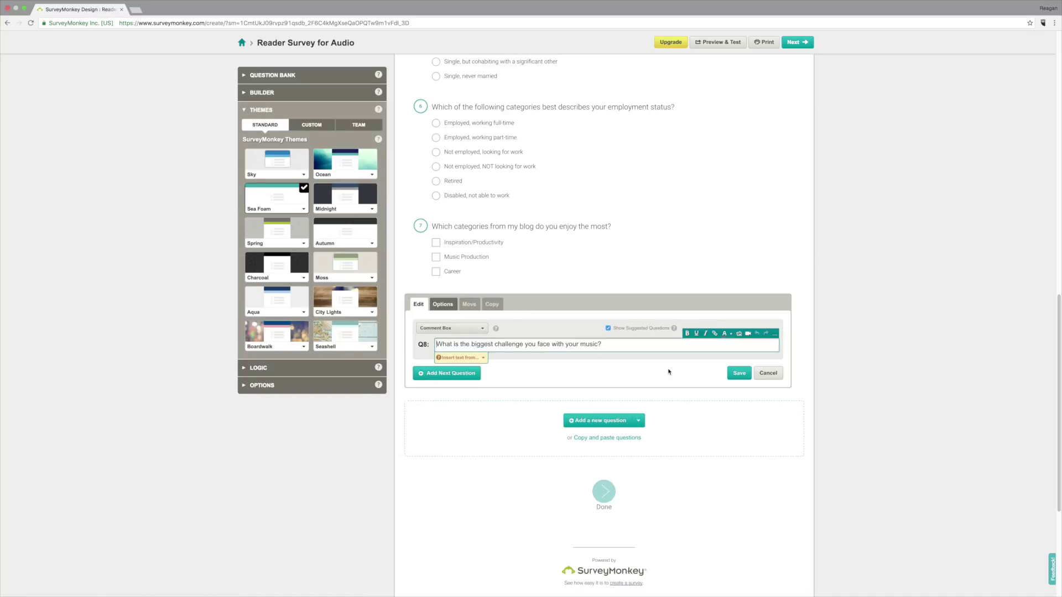
key("BackSpace")
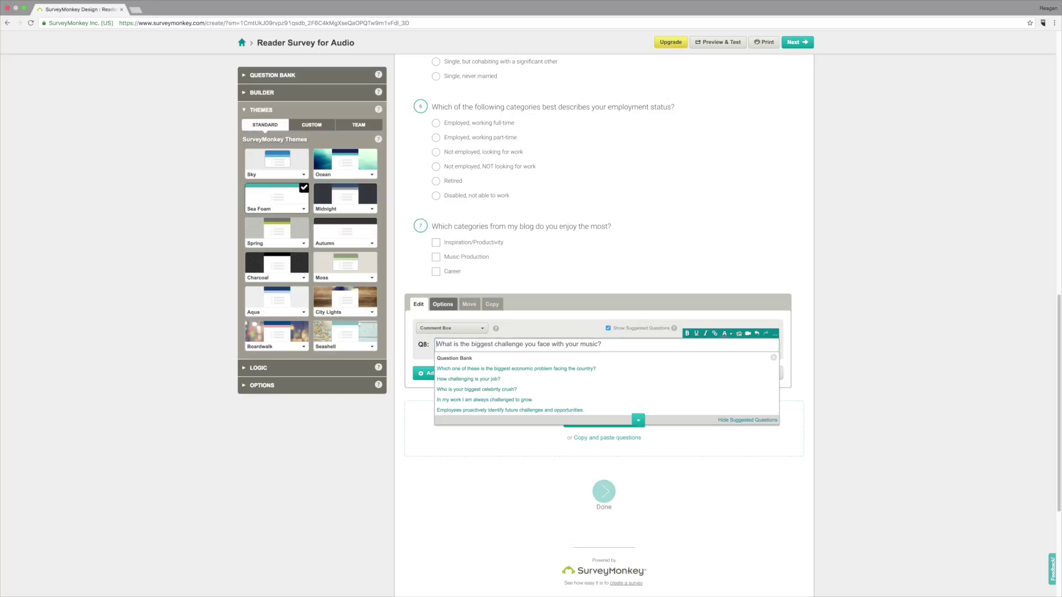
left_click(408, 416)
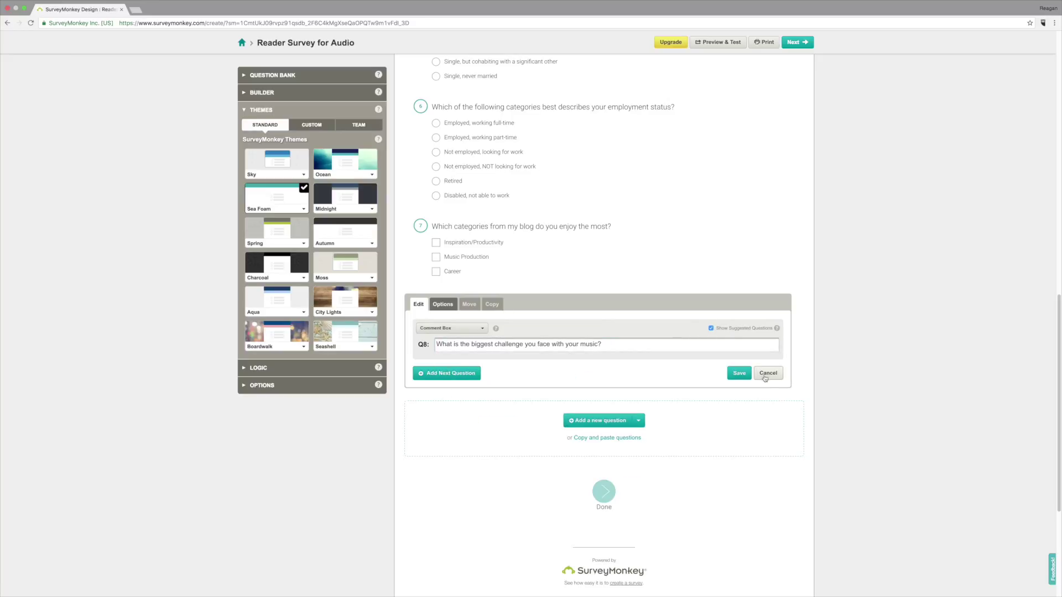
left_click(740, 373)
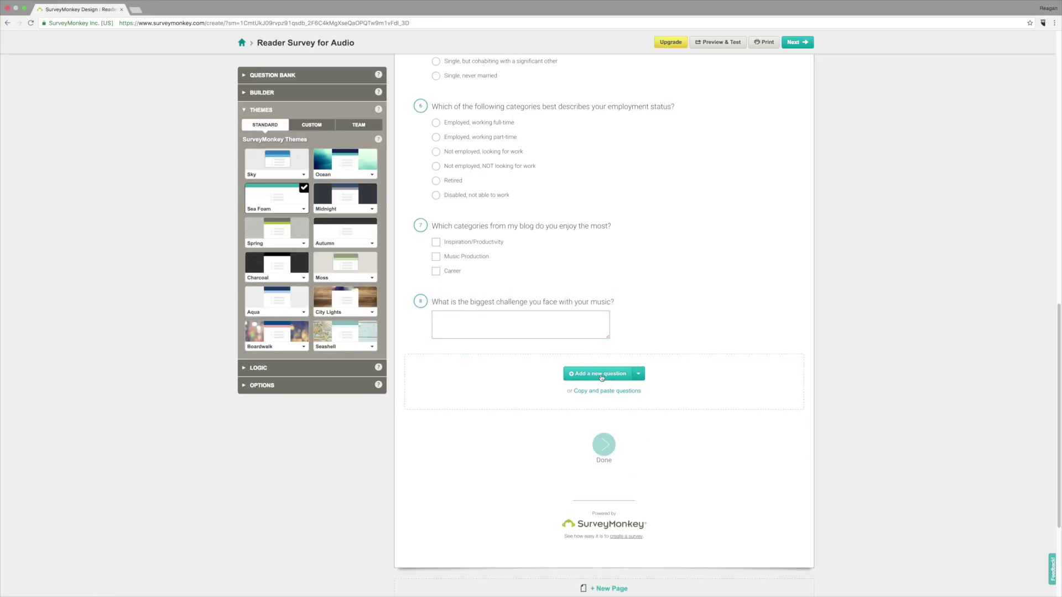
left_click(600, 374)
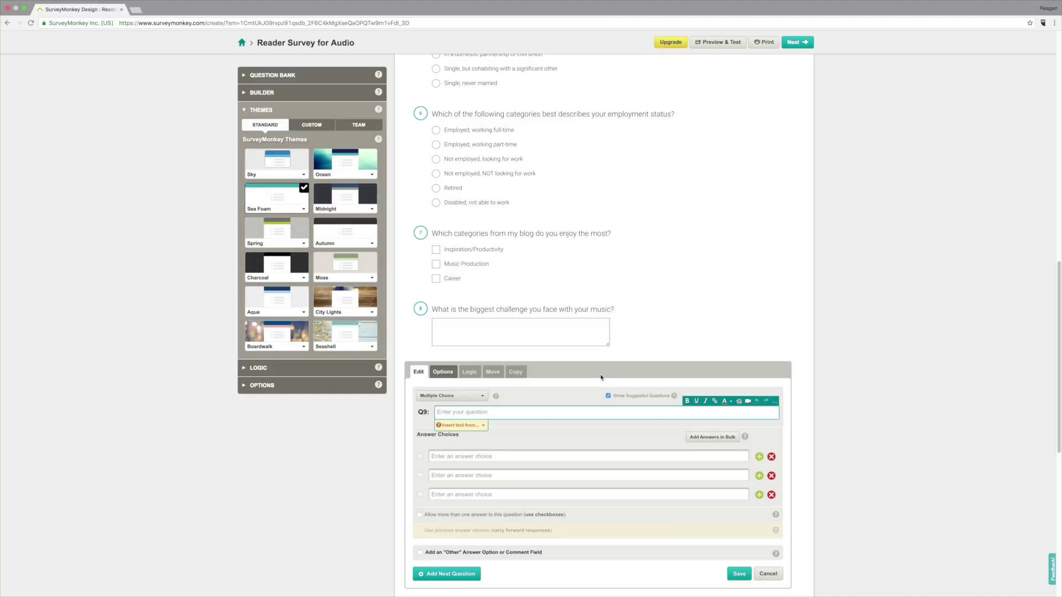
- Enter Q9 'What do you want most out of your music?', set it to Comment Box, and save
type("What do you w")
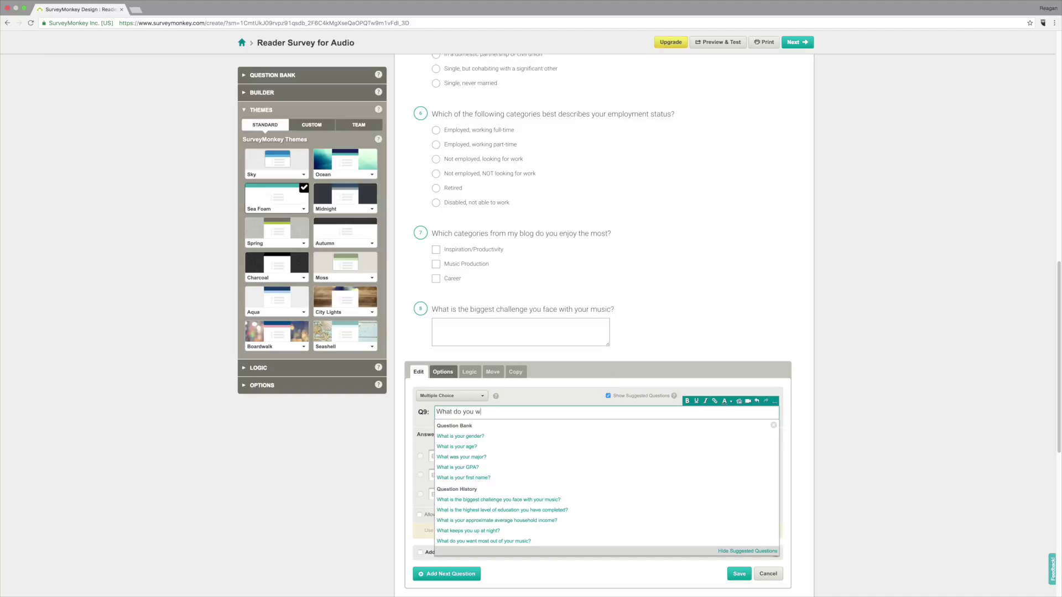
type("ant most out ")
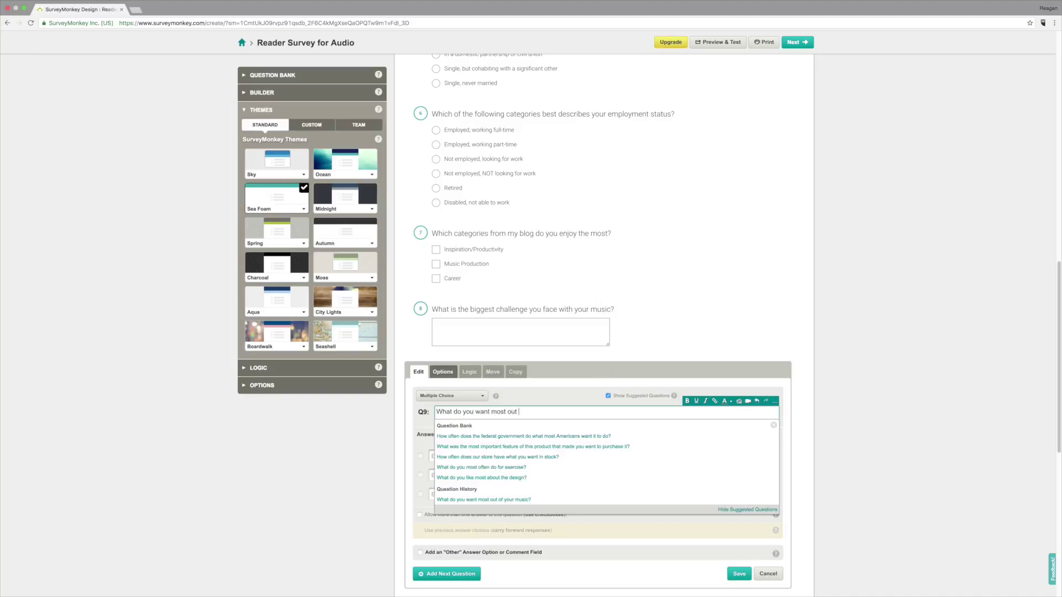
type("of your music?")
key("Tab")
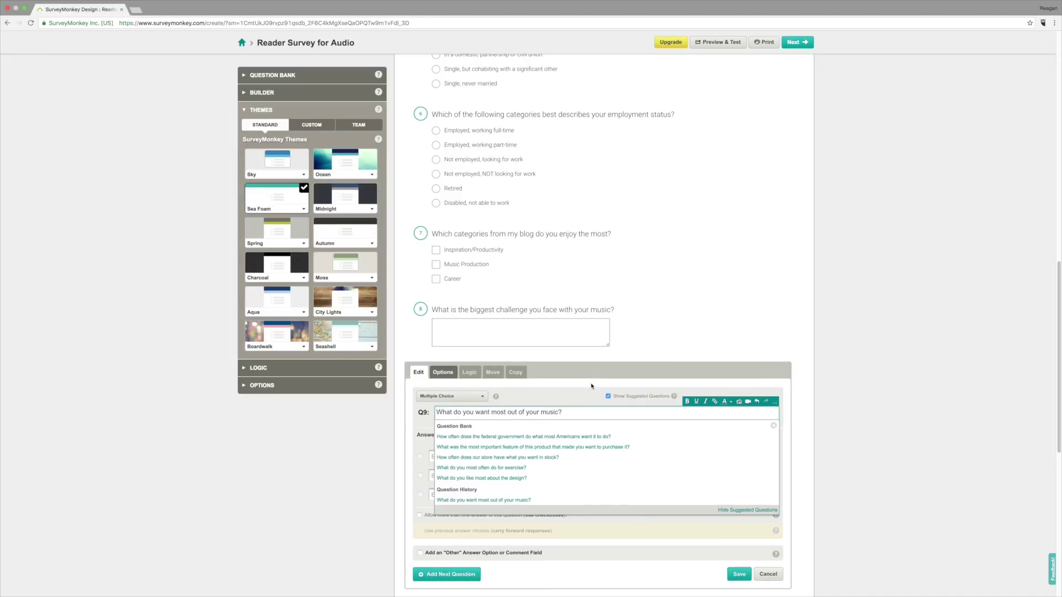
scroll(555, 475, "down", 1)
scroll(555, 474, "down", 1)
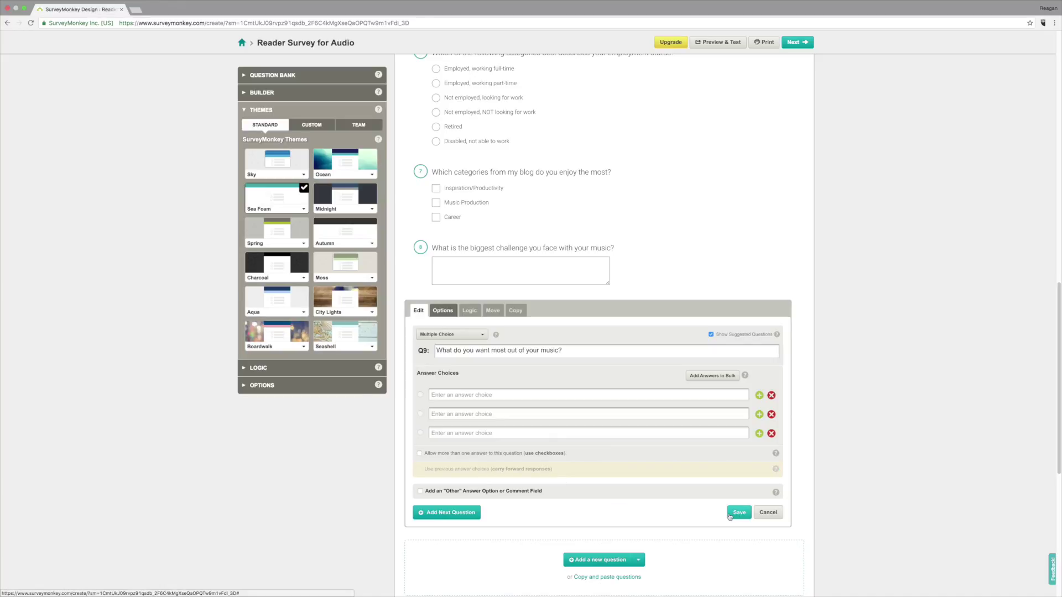
left_click(463, 335)
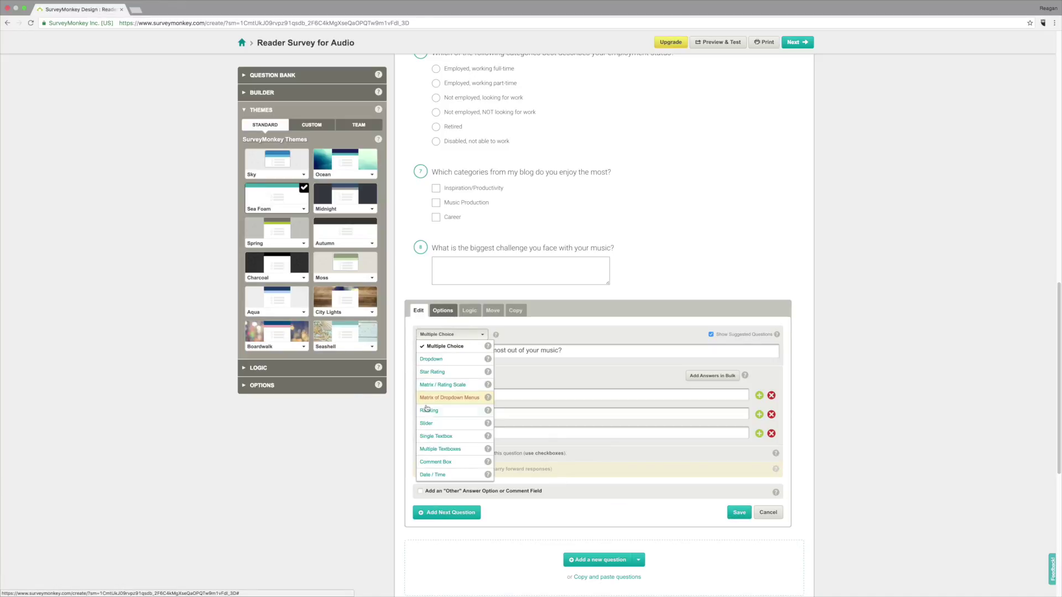
left_click(444, 463)
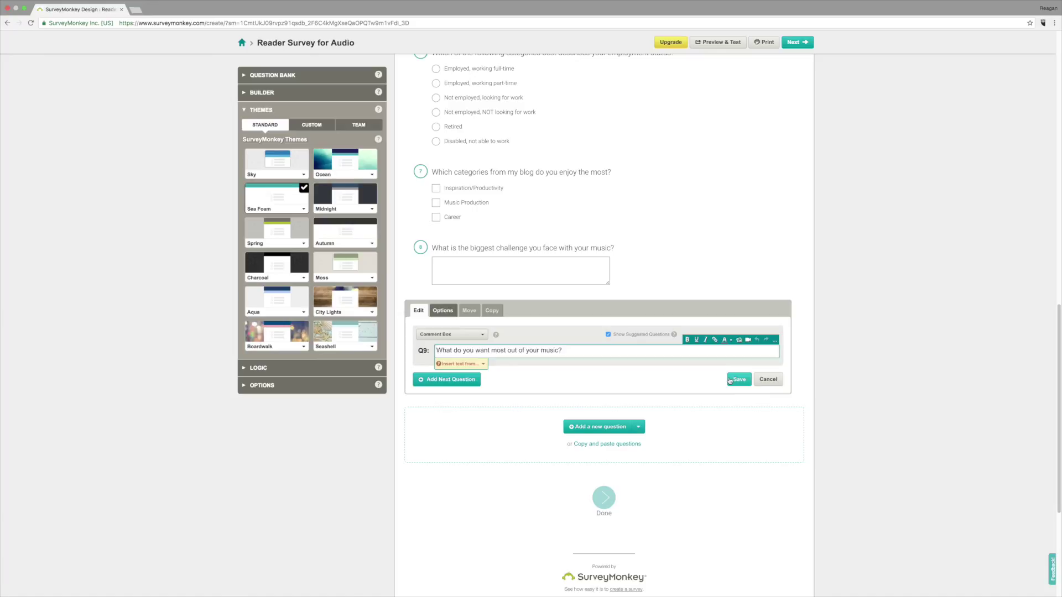
left_click(738, 378)
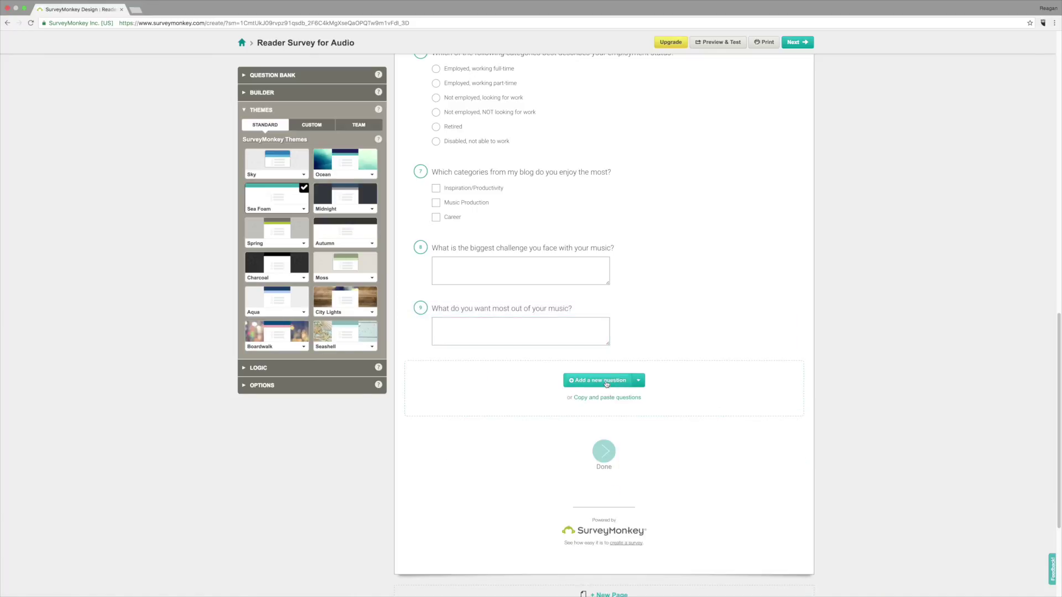
left_click(607, 384)
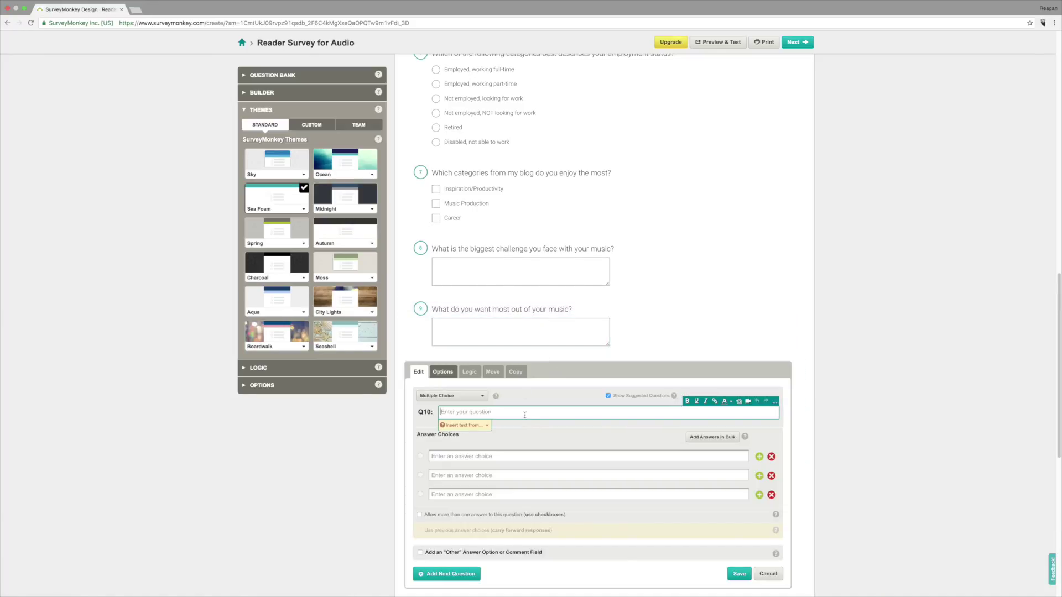
- Enter 'What keeps you up at night?' as the text of new question 10
type("What keeps you up at ")
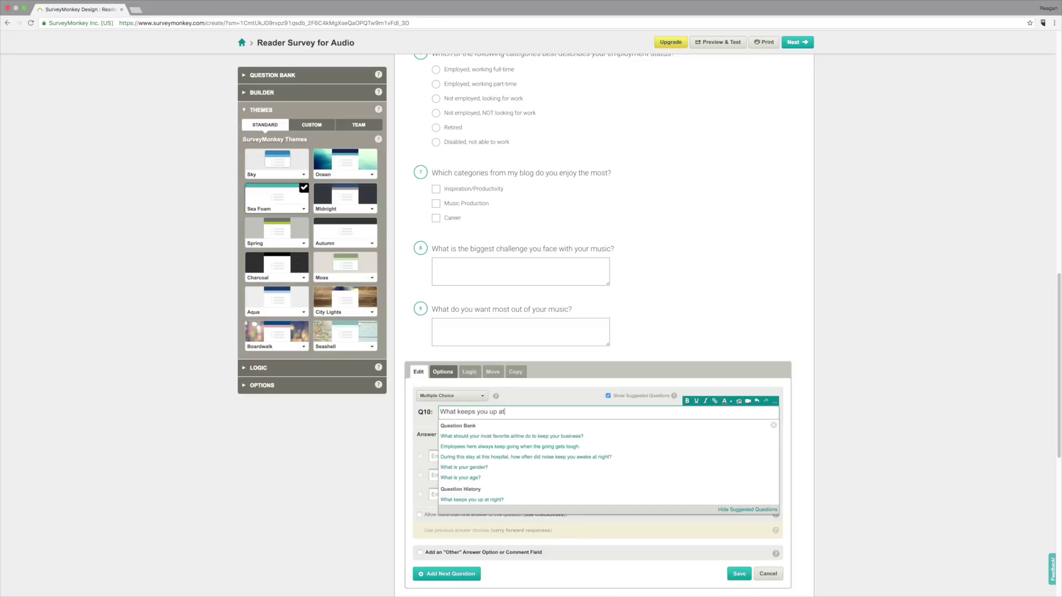
type("night?")
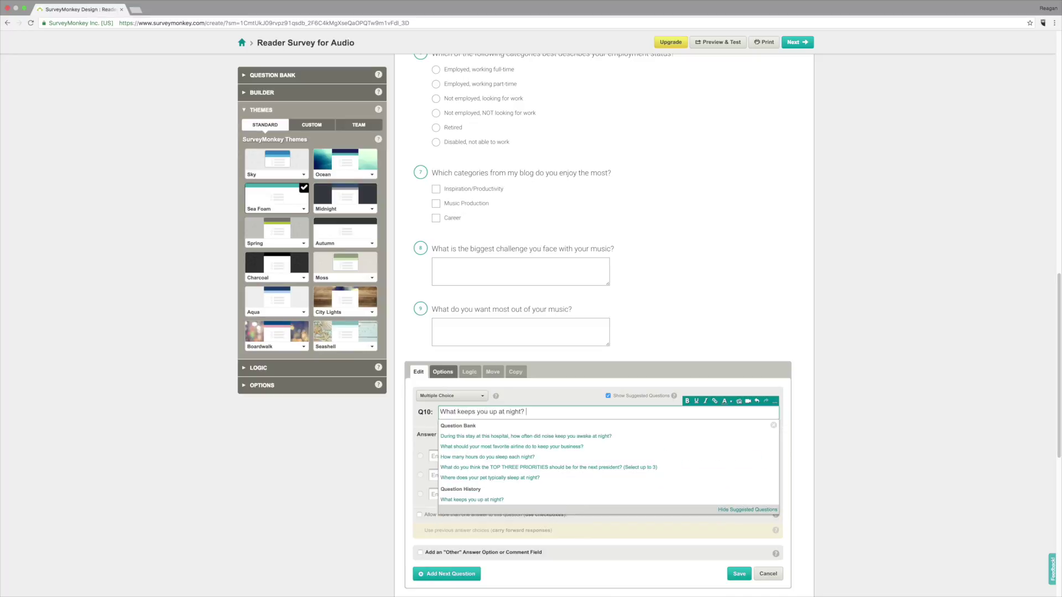
left_click(534, 396)
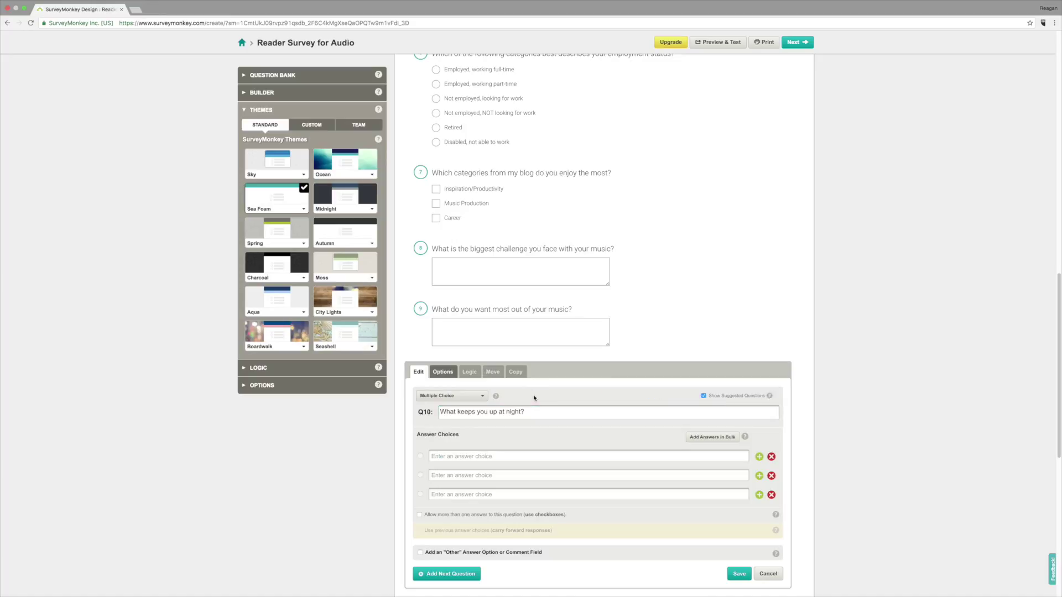
scroll(553, 399, "up", 2)
scroll(555, 399, "up", 15)
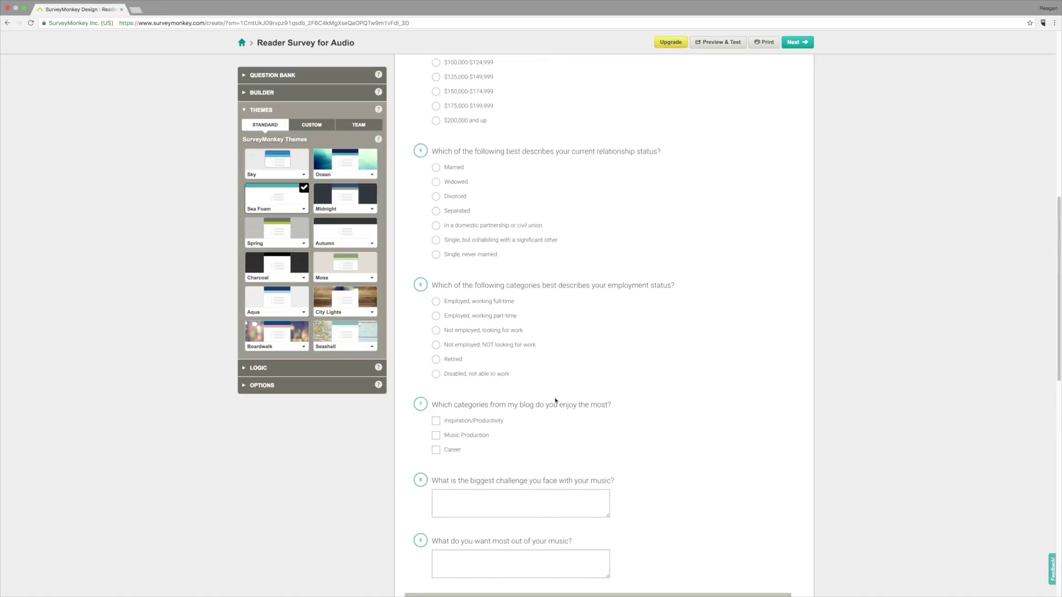
scroll(552, 401, "down", 20)
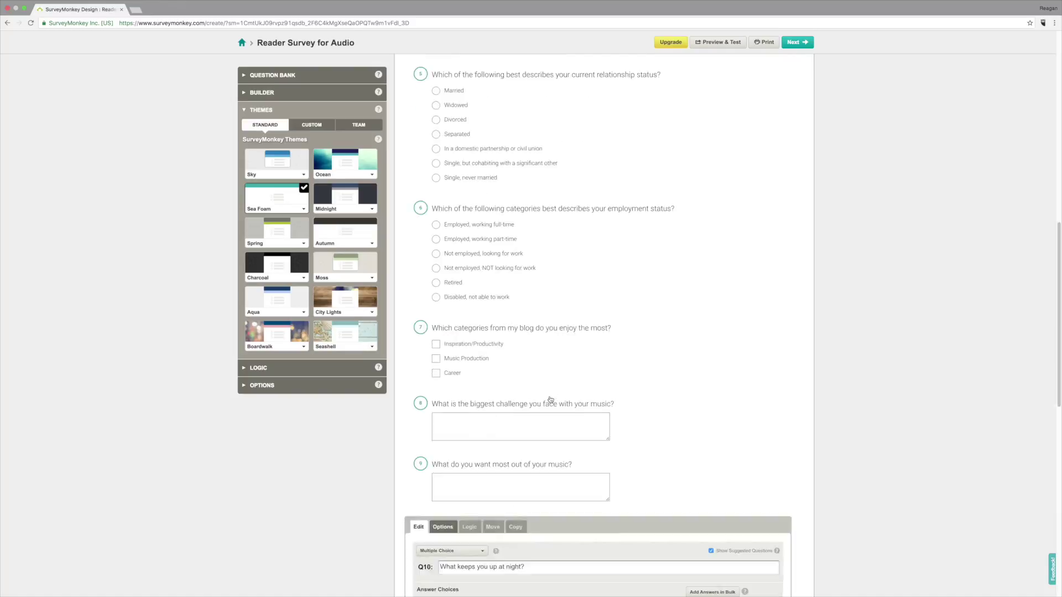
scroll(548, 399, "up", 10)
scroll(548, 399, "down", 6)
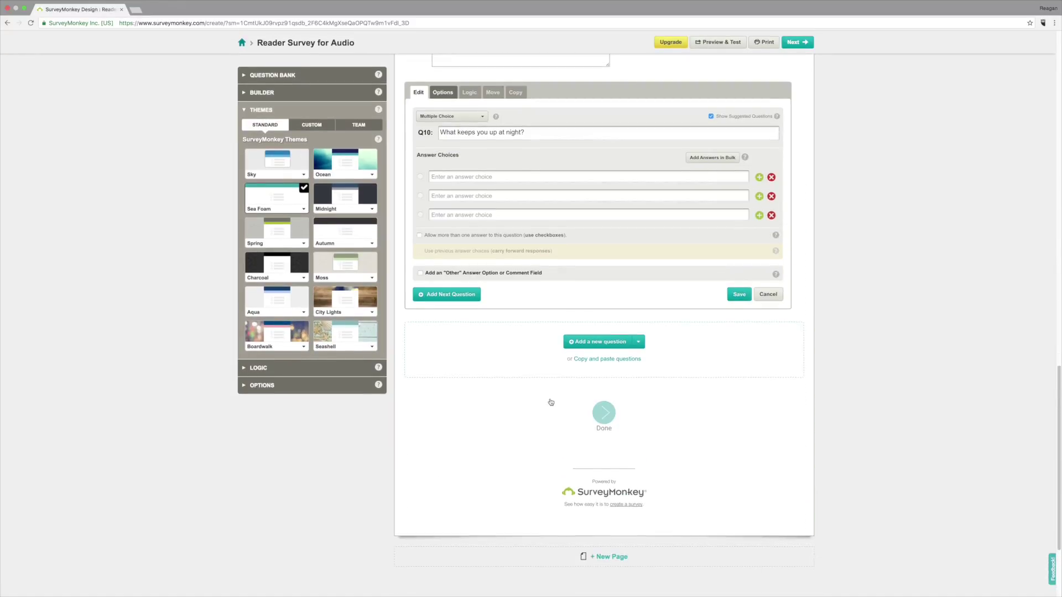
scroll(549, 400, "up", 3)
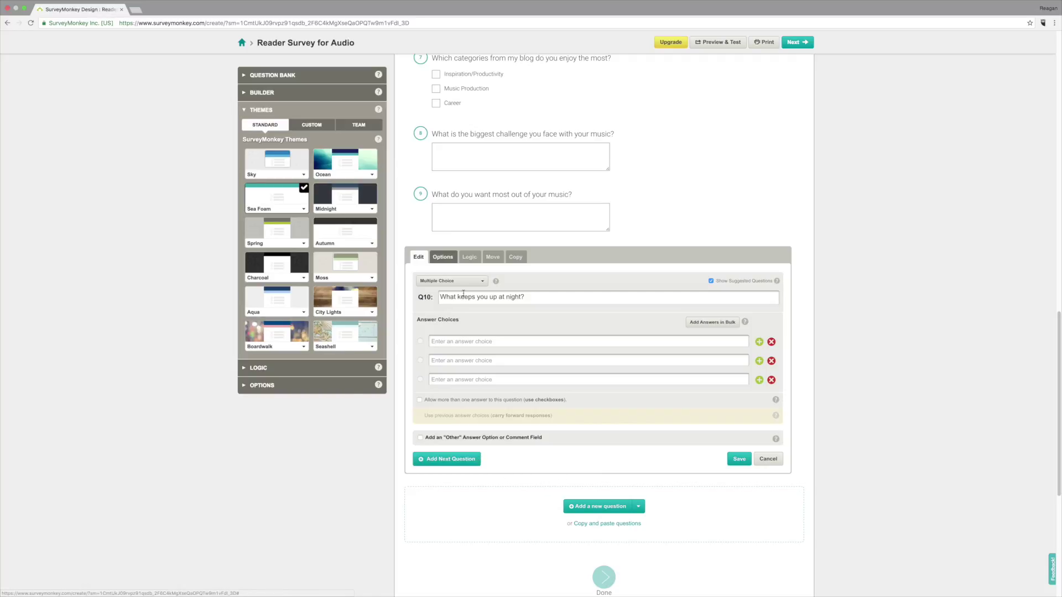
- Make question 10 a Comment Box question and save it
left_click(451, 281)
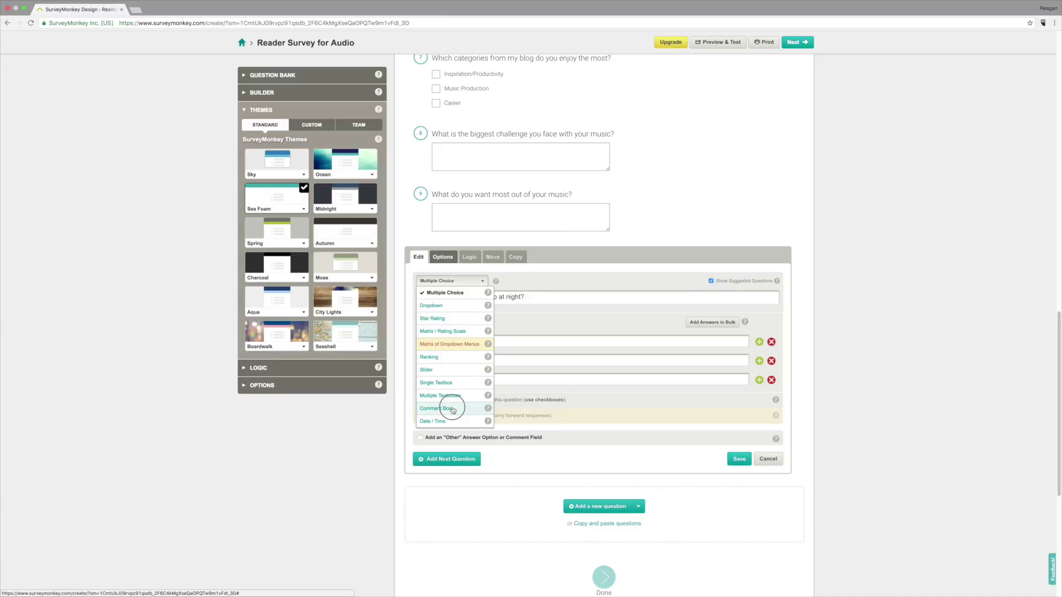
left_click(450, 408)
left_click(740, 328)
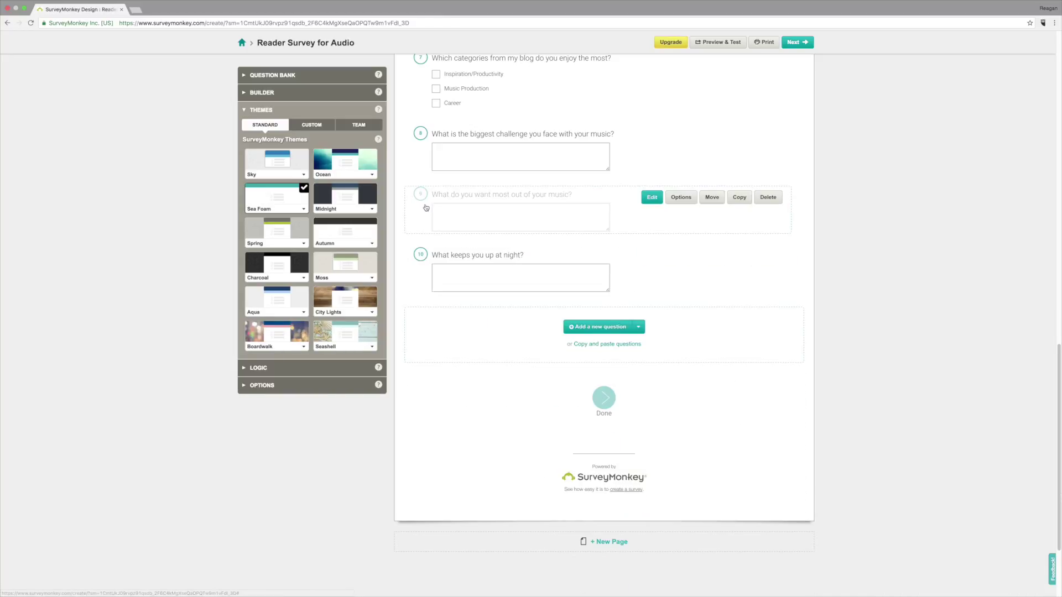
scroll(430, 221, "up", 10)
scroll(430, 220, "up", 5)
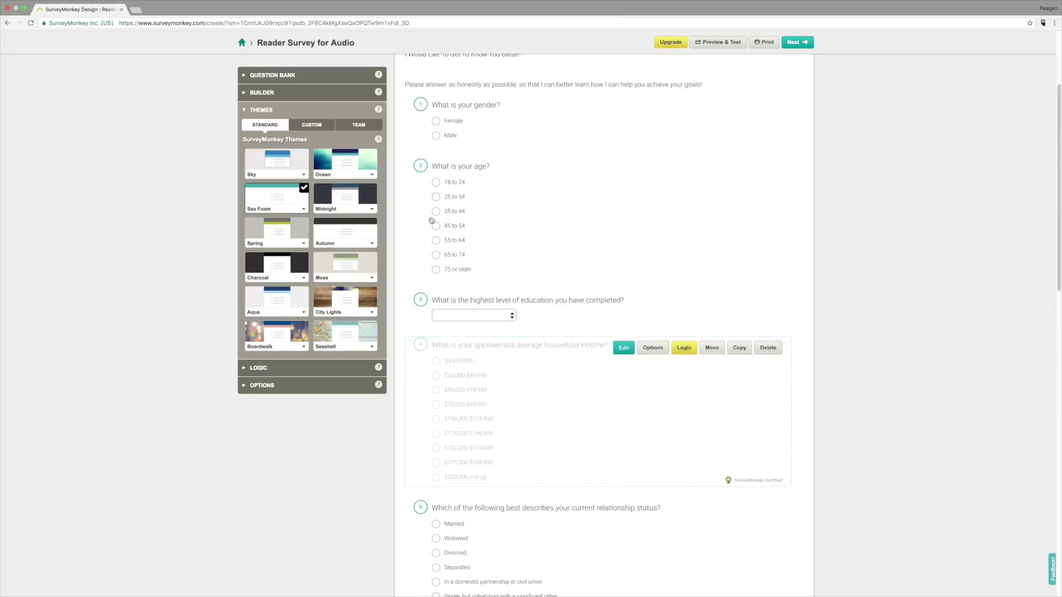
scroll(434, 219, "down", 20)
scroll(437, 218, "up", 5)
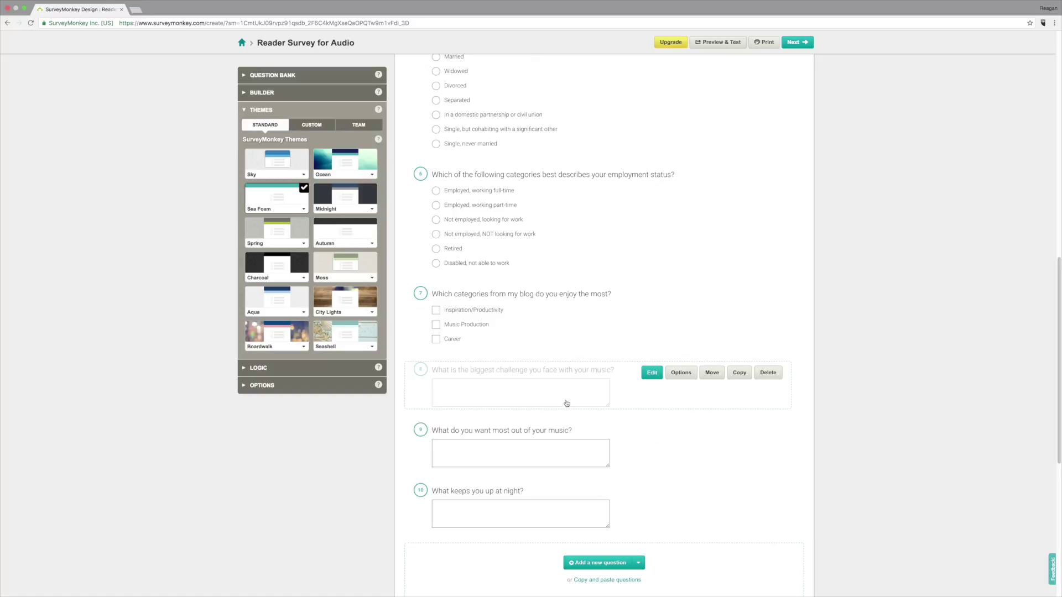
scroll(518, 429, "up", 15)
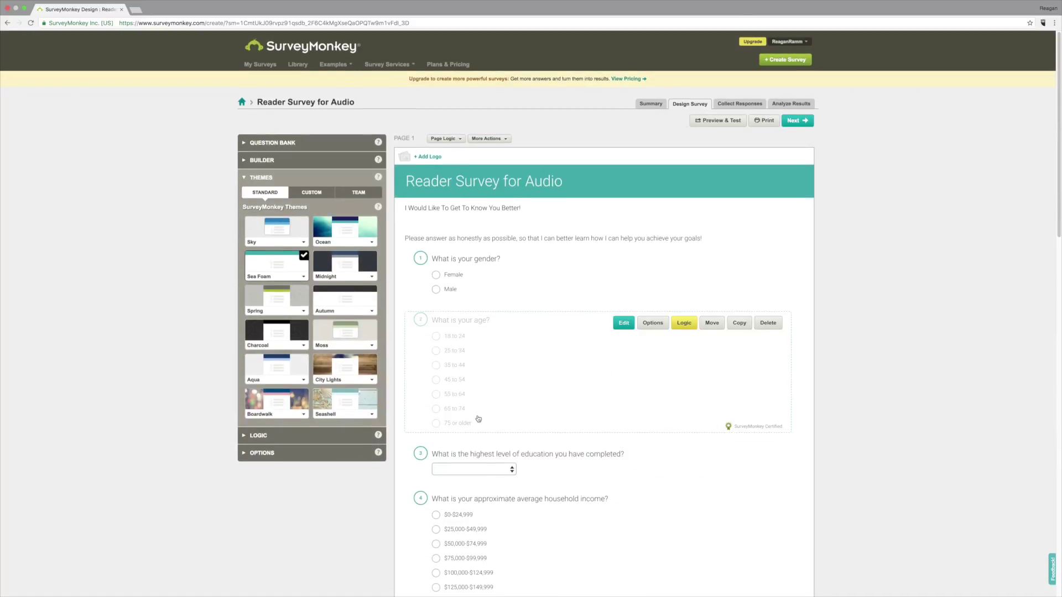
scroll(473, 417, "down", 5)
scroll(481, 417, "up", 3)
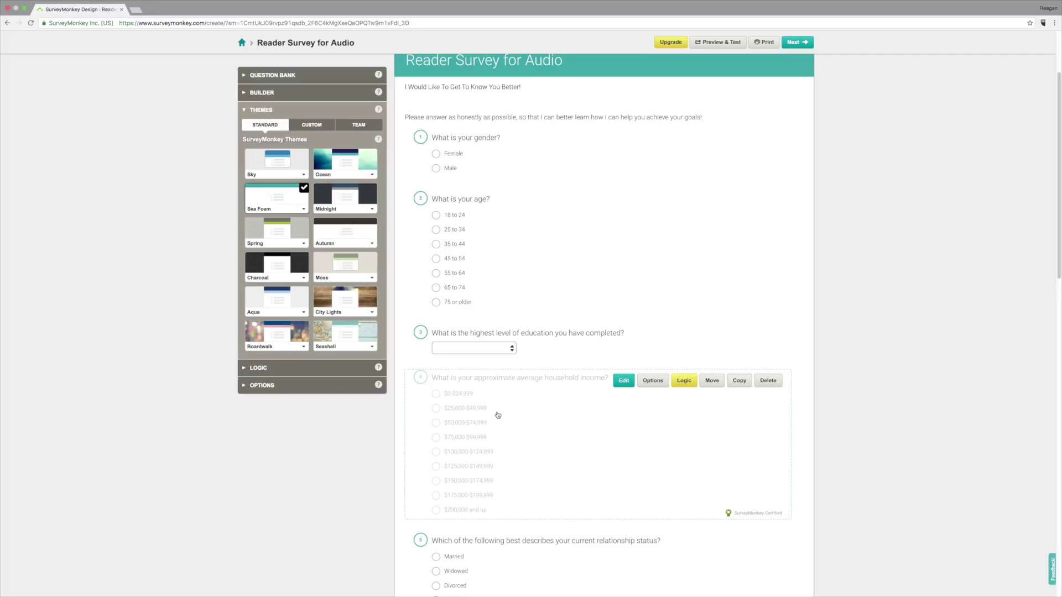
scroll(497, 415, "up", 3)
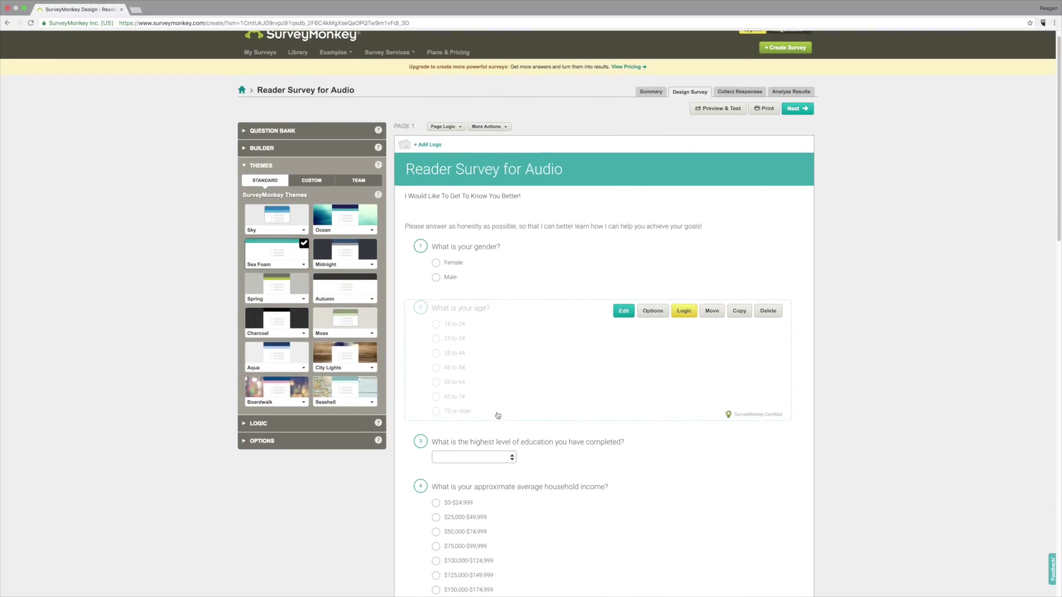
scroll(498, 415, "down", 15)
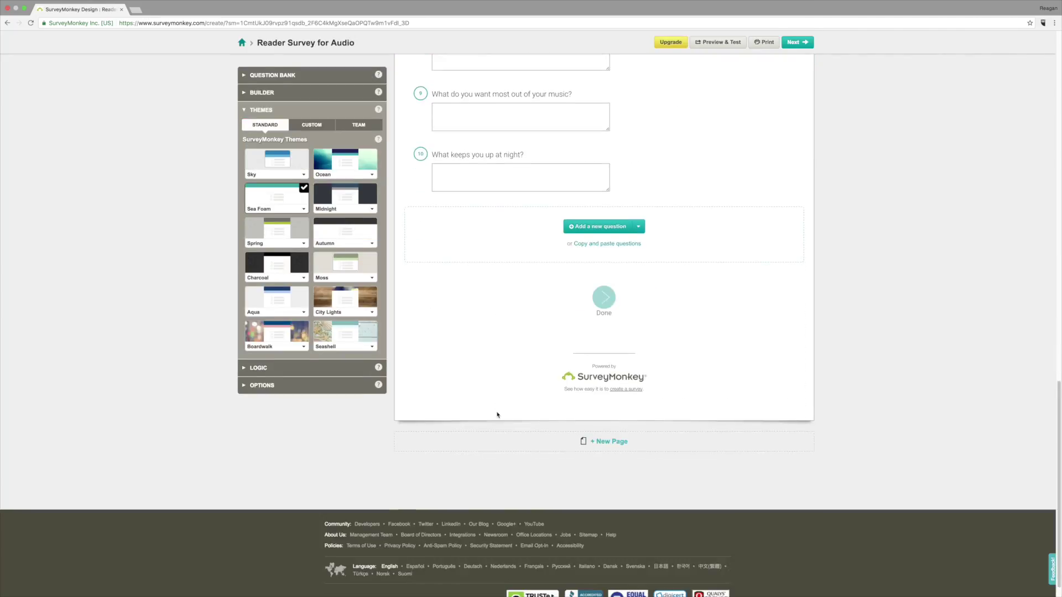
scroll(497, 417, "up", 5)
scroll(497, 417, "up", 10)
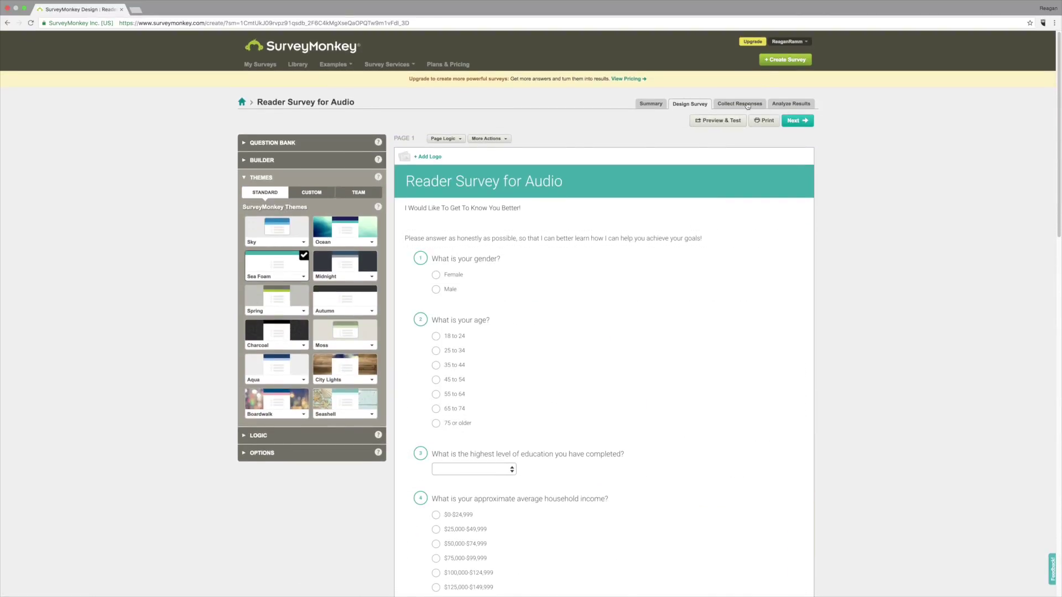
left_click(745, 106)
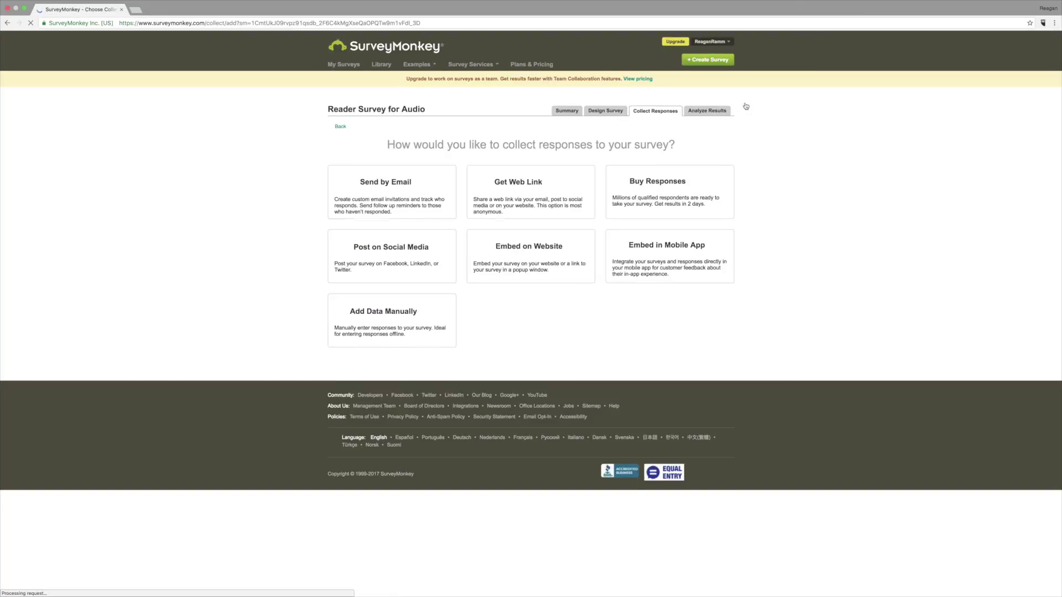